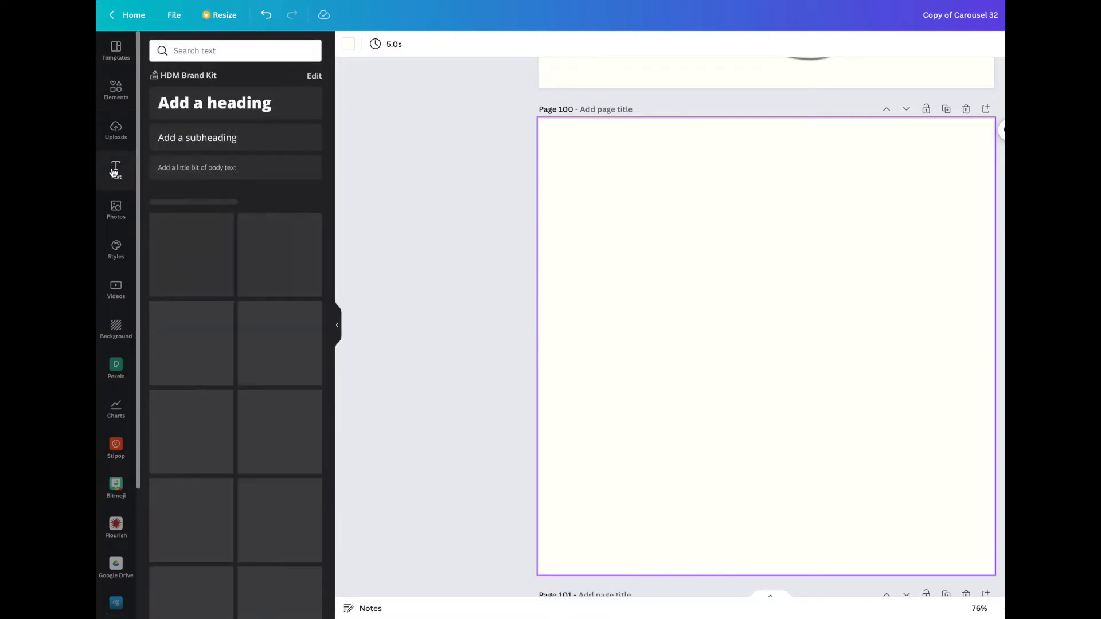
Add a heading on page 100 with the letter X and enlarge it to about font size 613 so it nearly fills the page.
left_click(226, 106)
left_click(720, 352)
triple_click(720, 353)
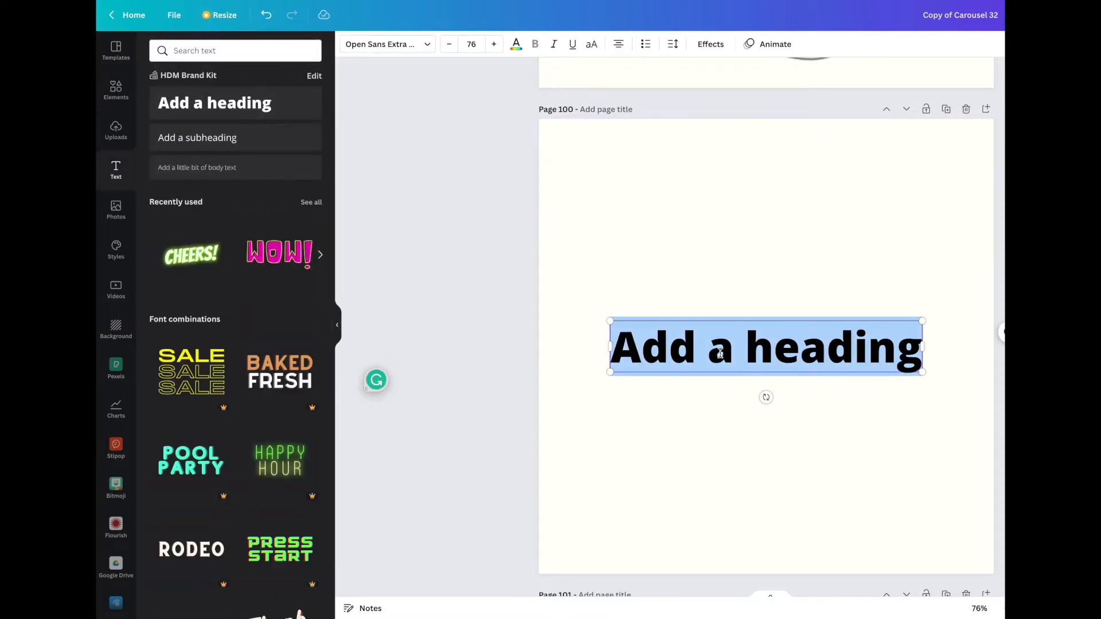
type("X")
left_click_drag(750, 322, 644, 147)
left_click_drag(782, 373, 928, 501)
left_click(606, 414)
left_click(711, 299)
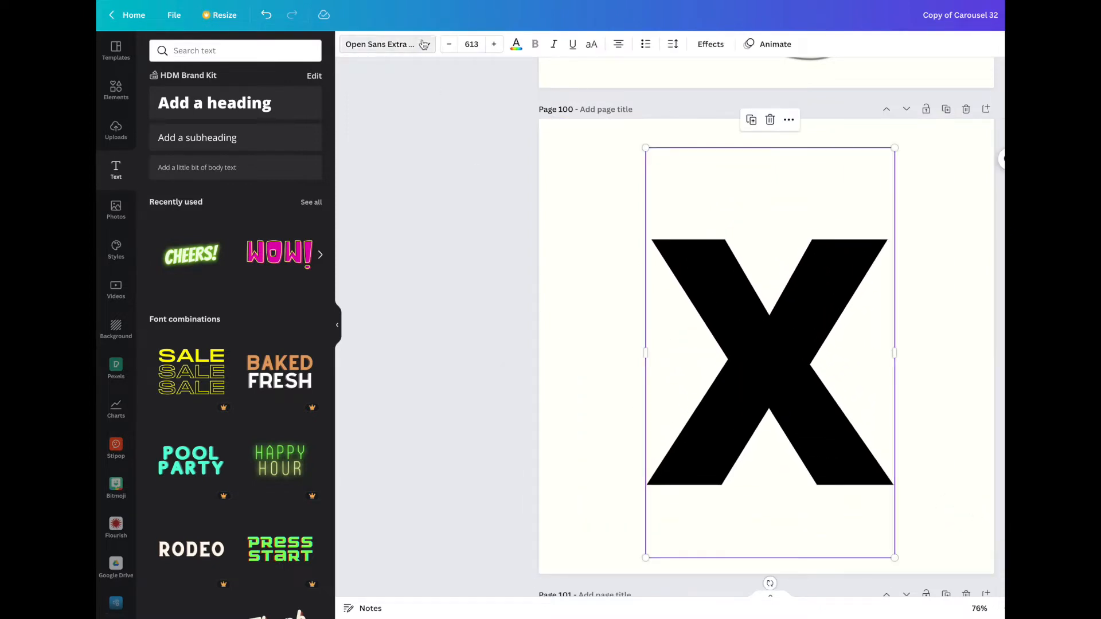
Try the Playfair Display Black font on the X.
left_click(424, 45)
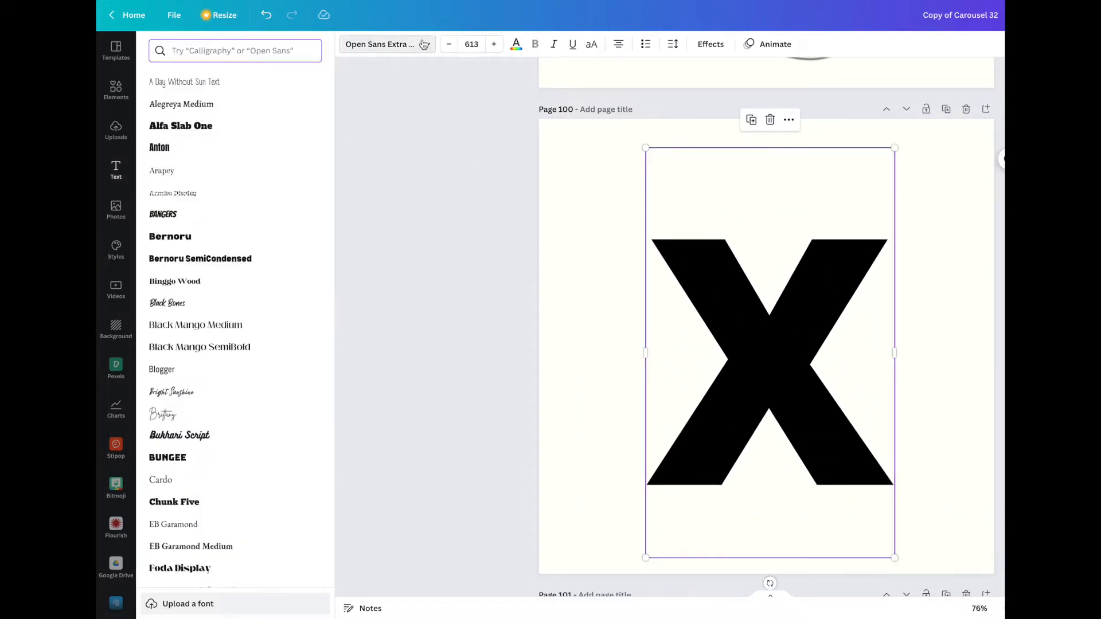
left_click(241, 43)
type("pl")
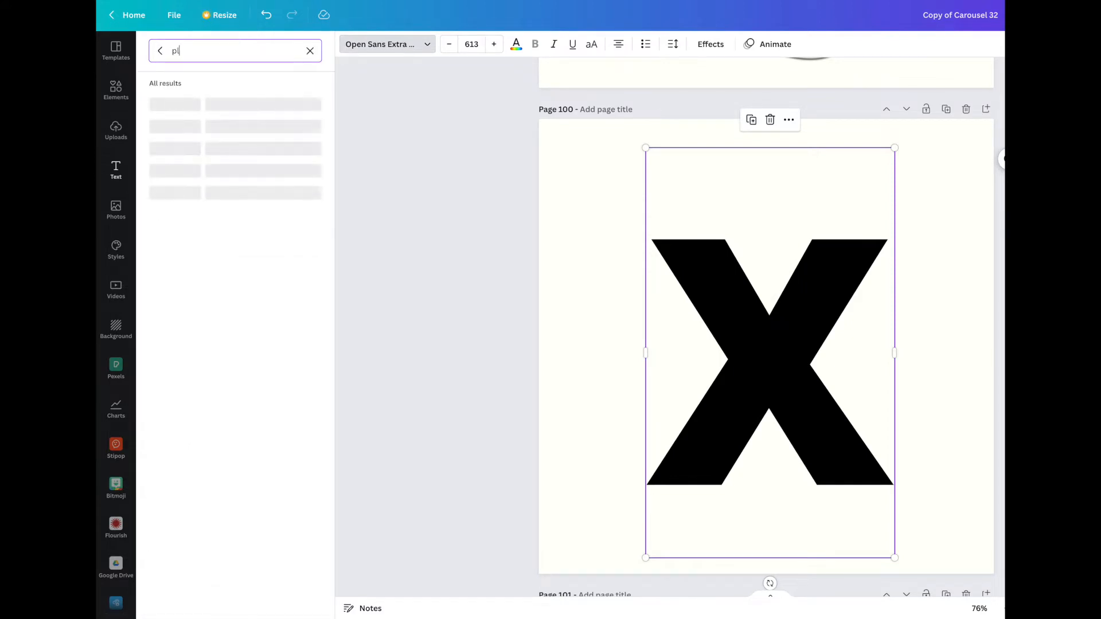
left_click(189, 280)
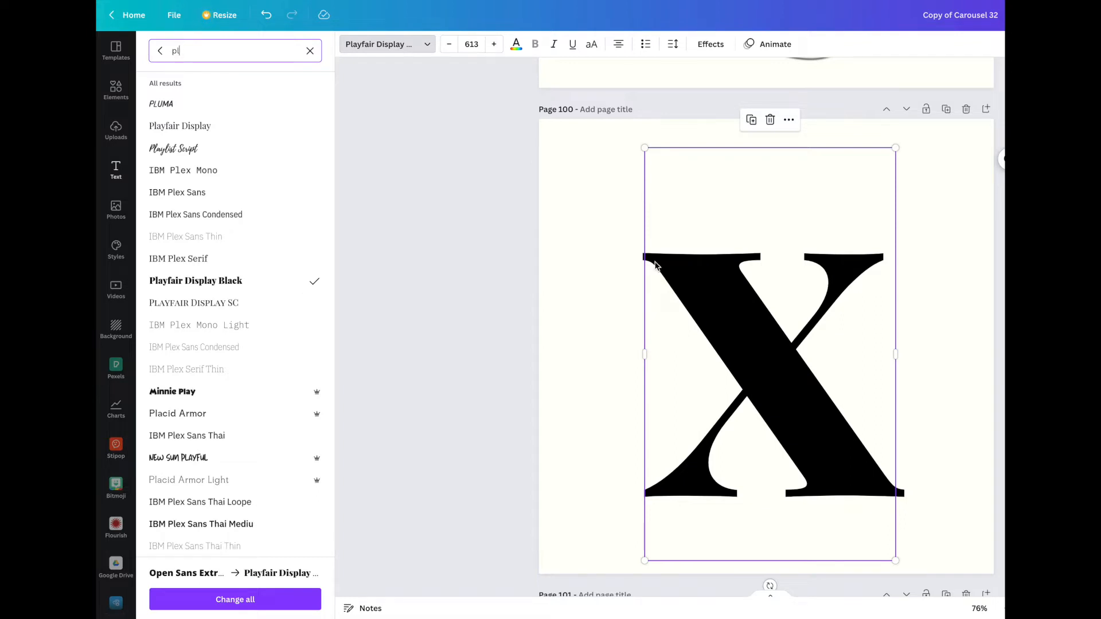
Try the Anton font on the X.
double_click(188, 46)
type("p")
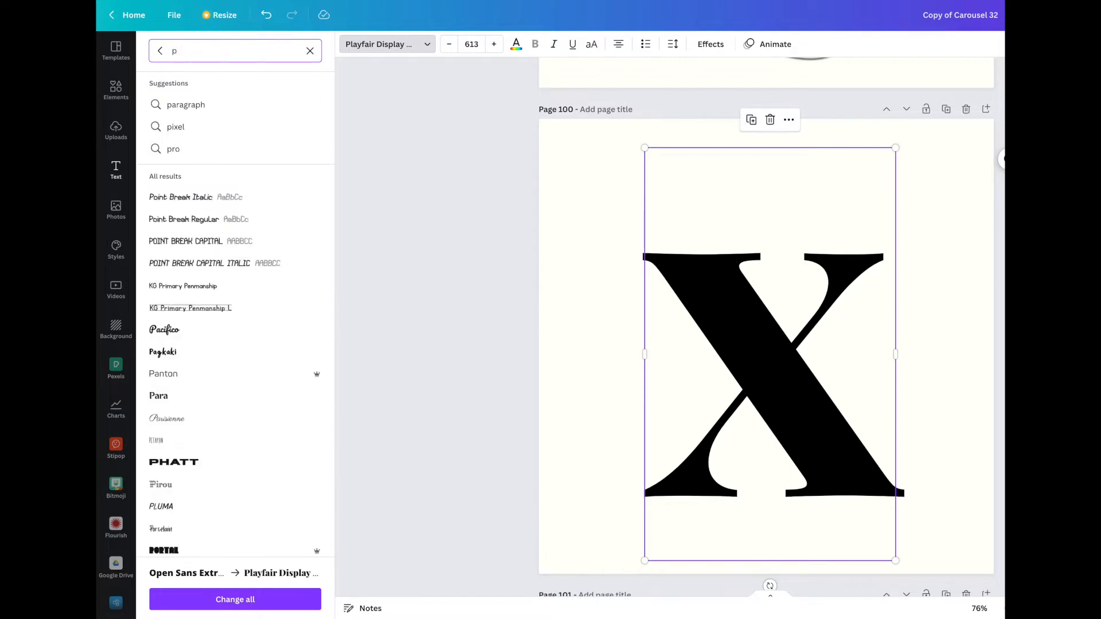
key("BackSpace")
type("anton")
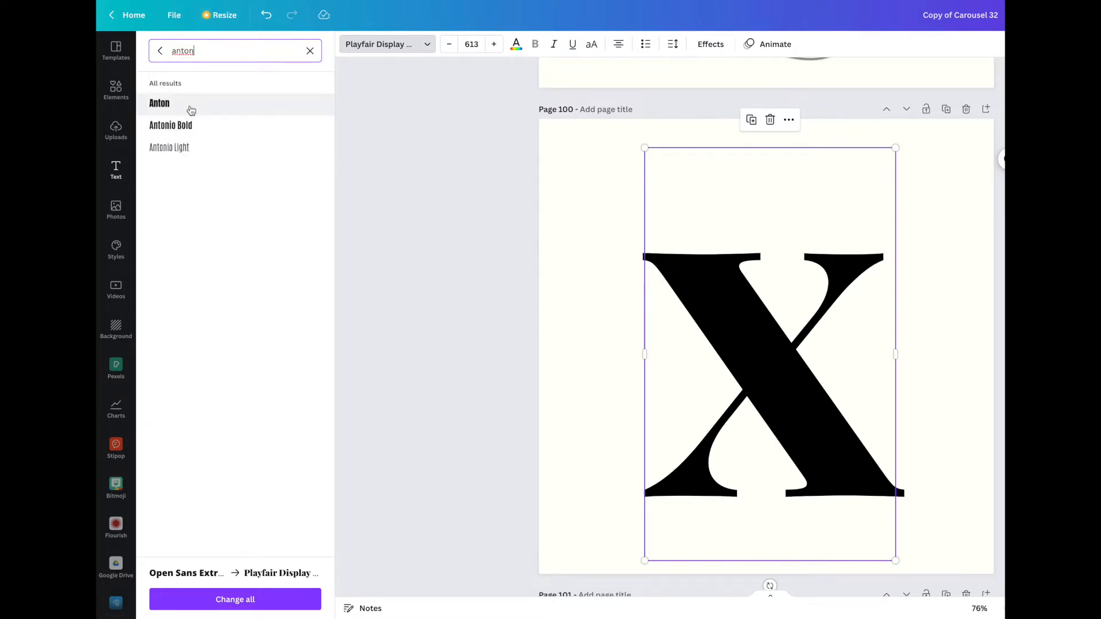
left_click(190, 106)
Find the Bernoru font and apply it to the X.
double_click(220, 50)
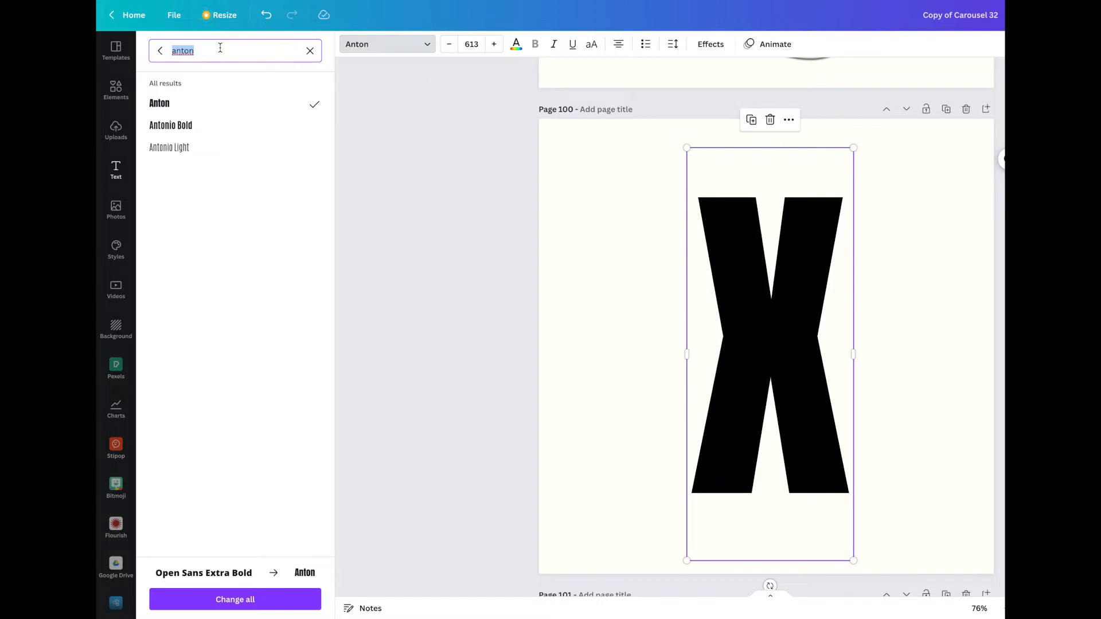
type("Berno")
left_click(207, 104)
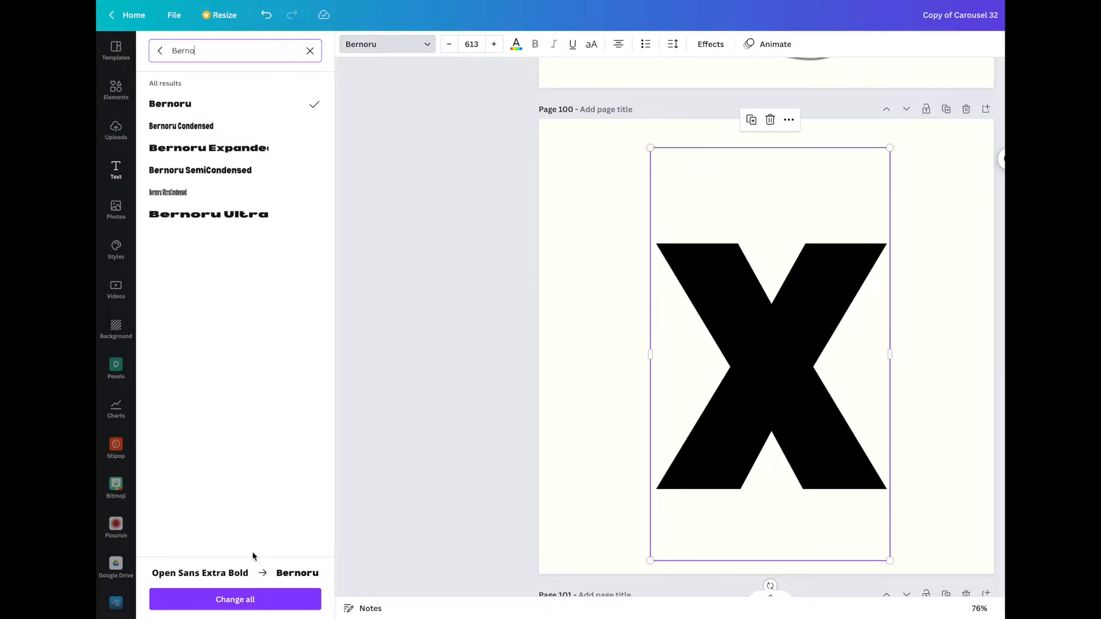
Move the X up and toward the left side of page 100.
left_click(586, 351)
mouse_move(734, 359)
left_mouse_down()
mouse_move(730, 341)
mouse_move(731, 351)
left_mouse_up()
left_click(587, 352)
left_click(779, 300)
left_click_drag(779, 300, 751, 268)
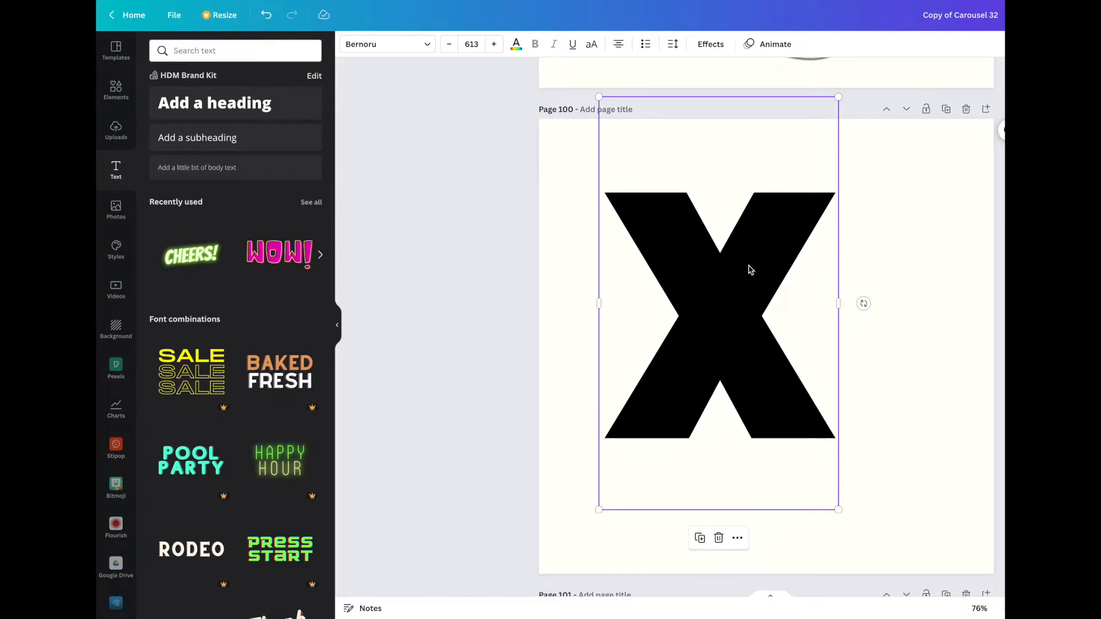
Place a duplicate of the X side by side with the original, and duplicate page 100.
key("ctrl+d")
left_click_drag(749, 268, 914, 263)
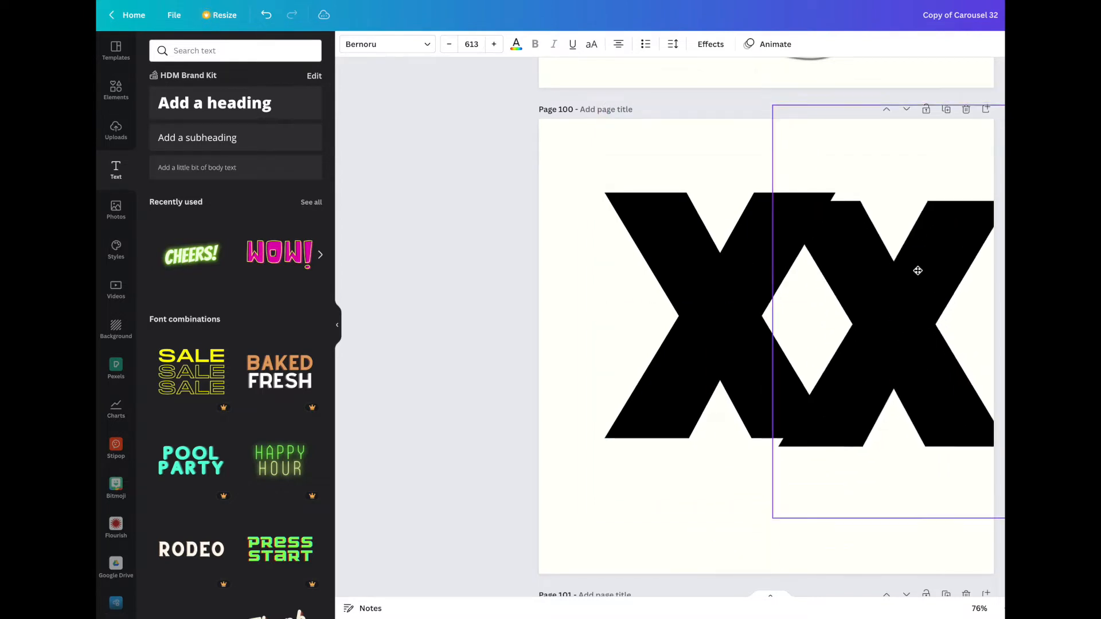
left_click_drag(735, 296, 683, 307)
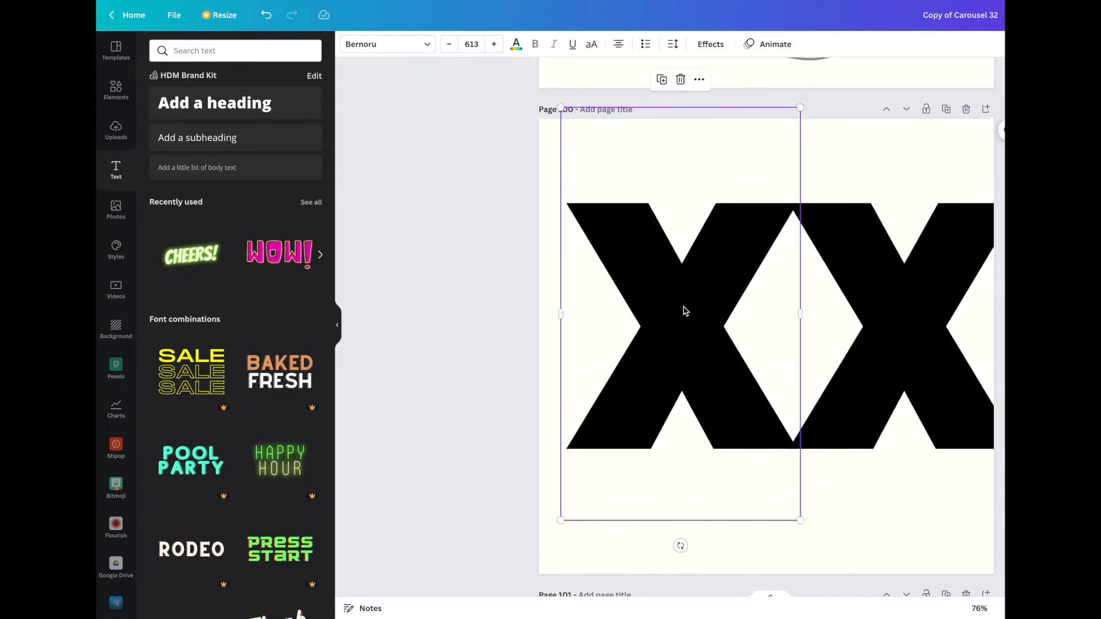
left_click(947, 110)
scroll(869, 244, "up", 8)
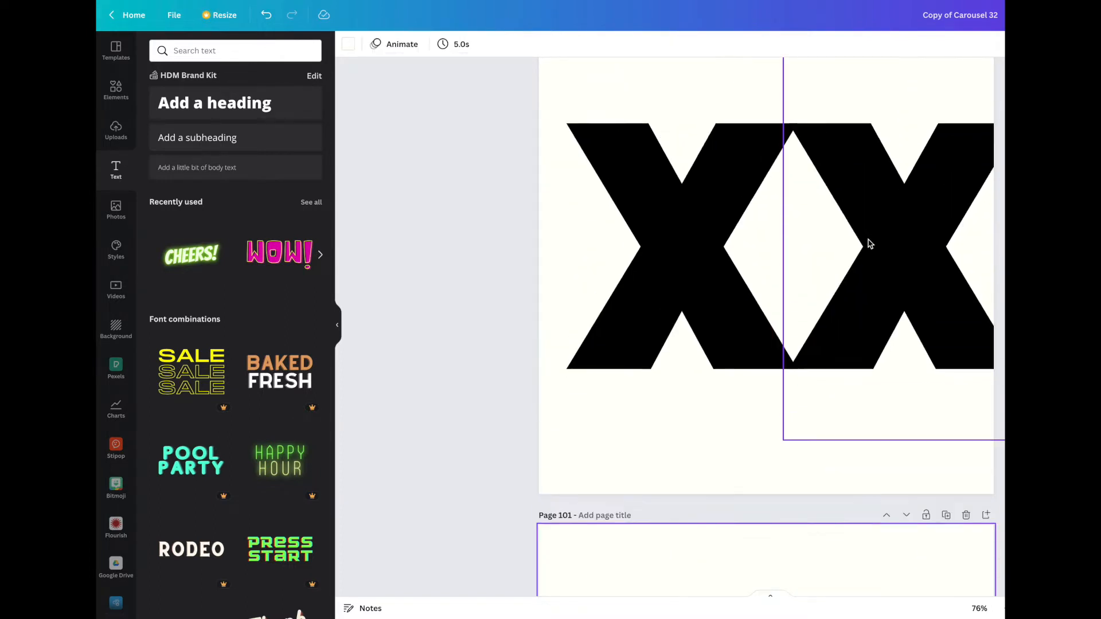
Apply the Hollow effect with thickness 10 to the left X on page 100.
left_click(870, 244)
left_click(665, 252)
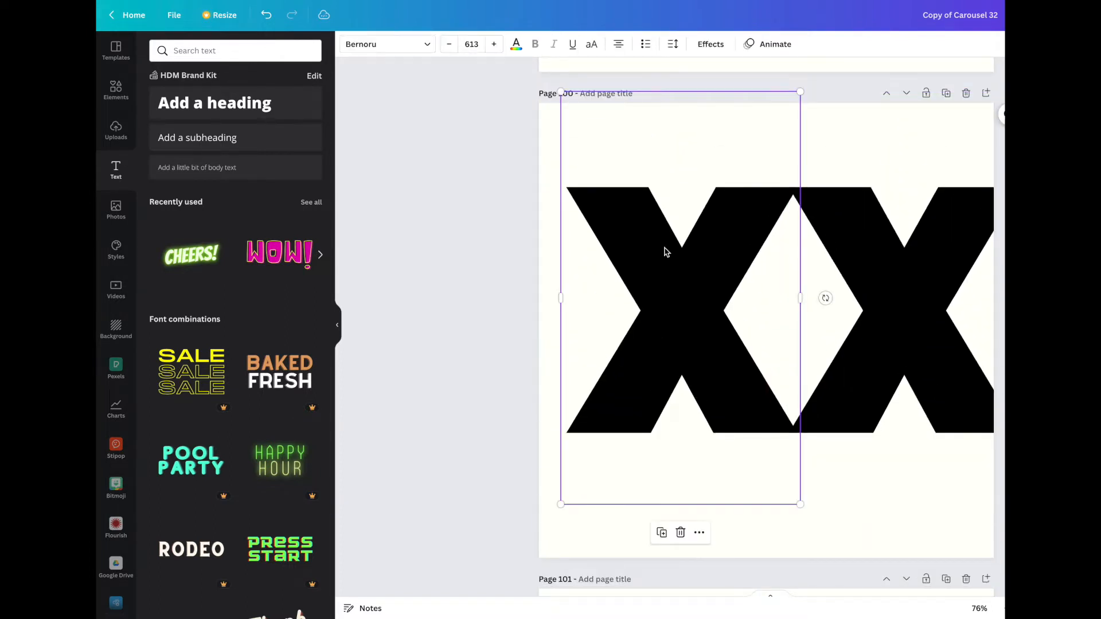
left_click(711, 44)
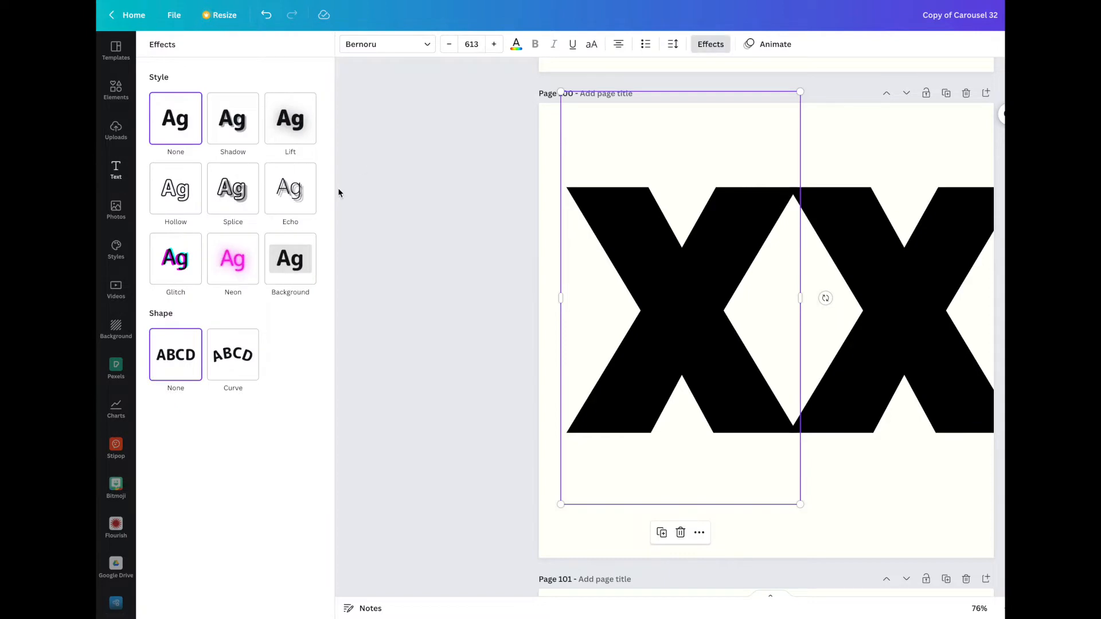
left_click(177, 192)
left_click_drag(233, 255, 166, 261)
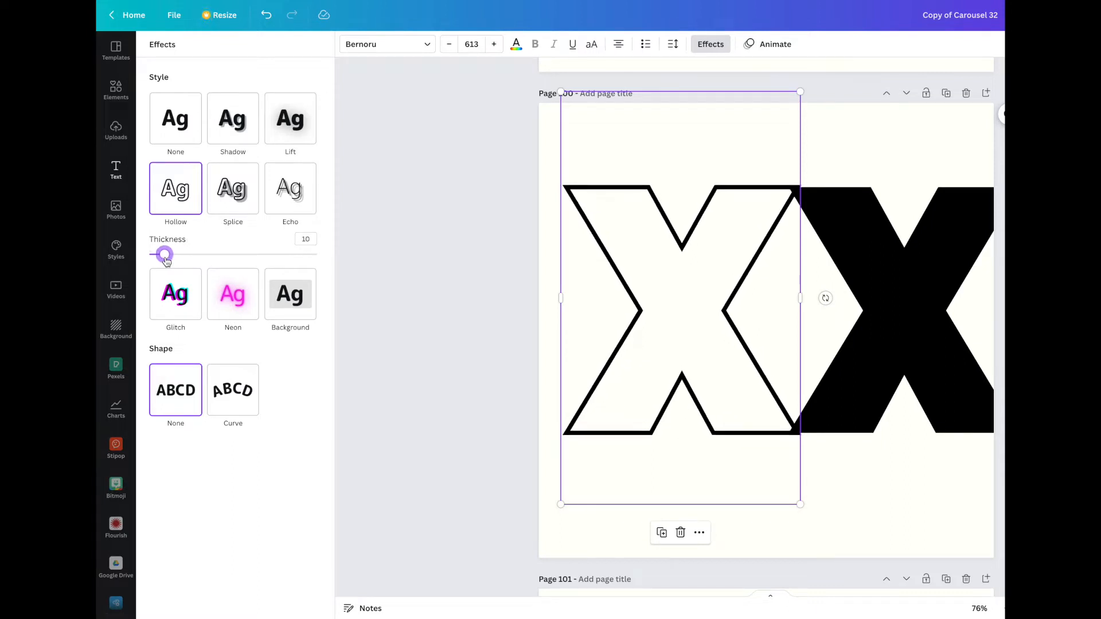
Give the right X on page 100 the same Hollow effect.
left_click(963, 256)
left_click(176, 188)
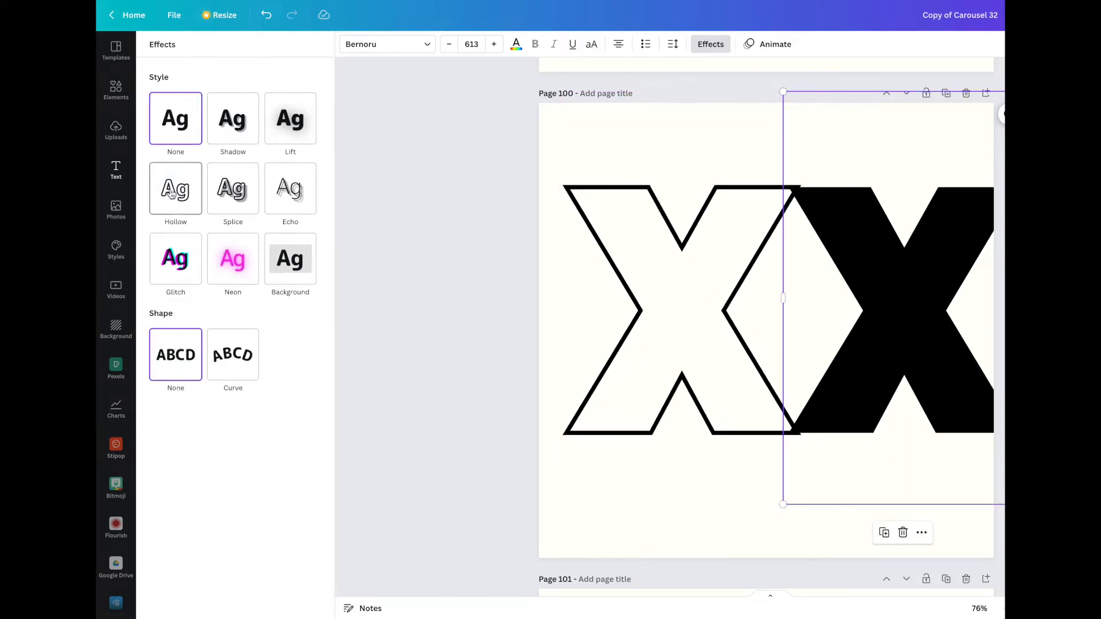
key("Return")
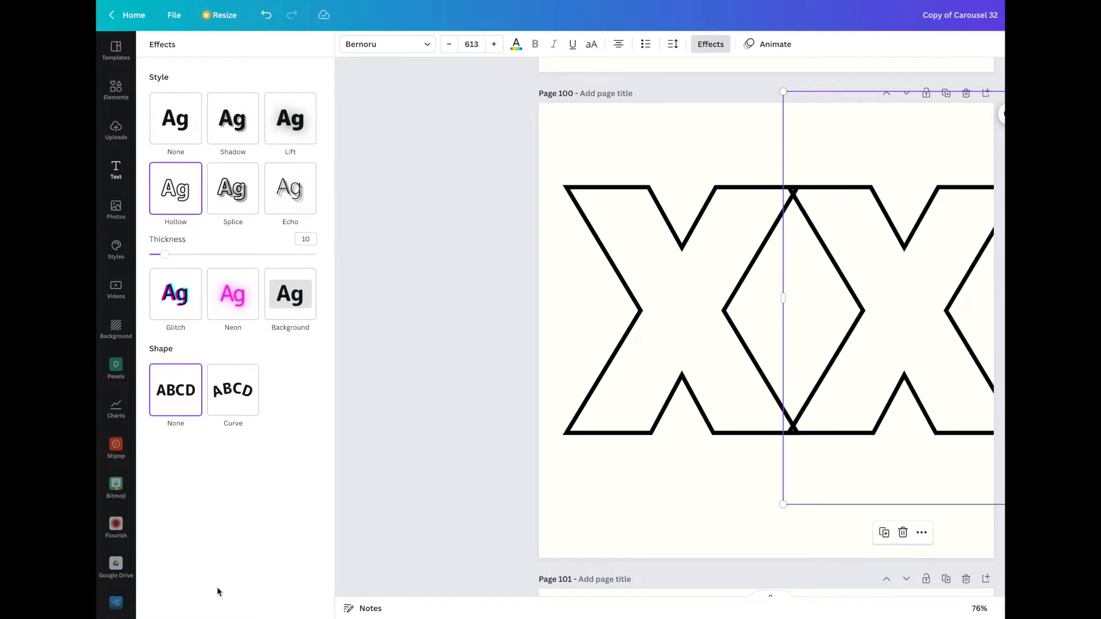
Overlap the two outlined X's near the middle of page 100, with one offset slightly down and to the right.
left_click(695, 517)
left_click_drag(691, 266, 685, 235)
left_click_drag(854, 264, 686, 272)
left_click_drag(546, 120, 800, 477)
left_click_drag(761, 275, 810, 300)
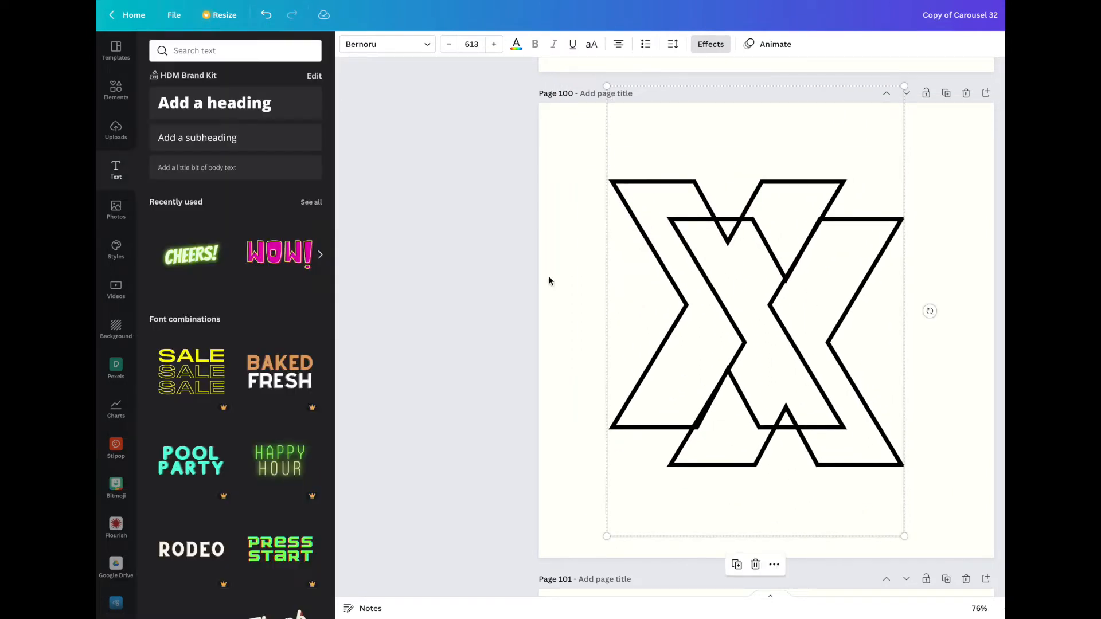
left_click(599, 395)
left_click_drag(834, 367, 817, 345)
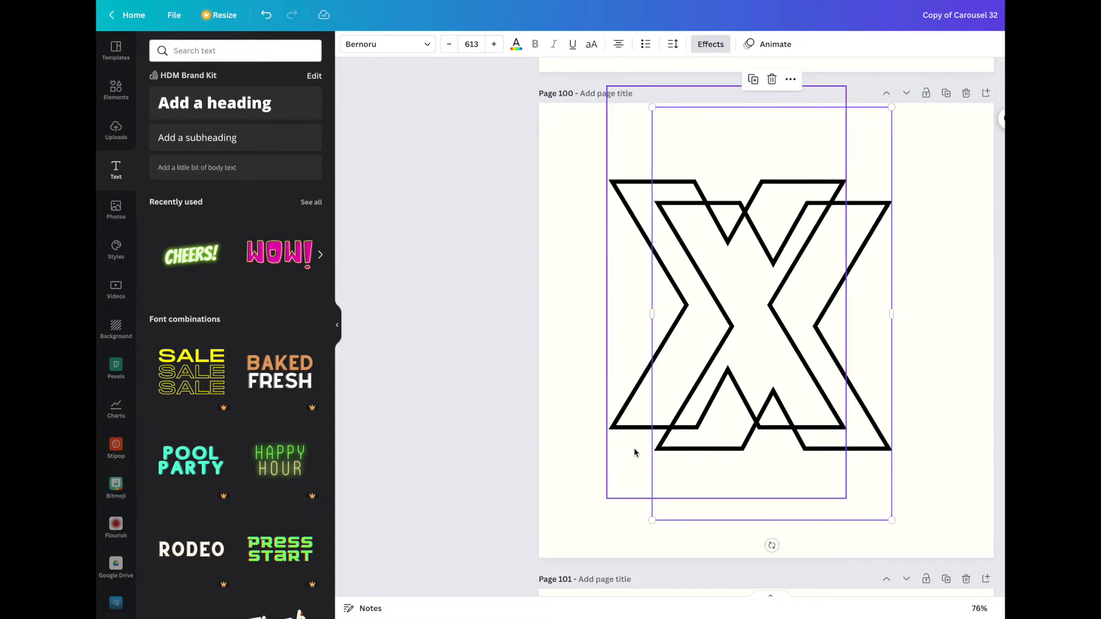
left_click(591, 515)
Recolor the left solid X on page 101 light pink.
scroll(592, 519, "down", 5)
left_click(675, 401)
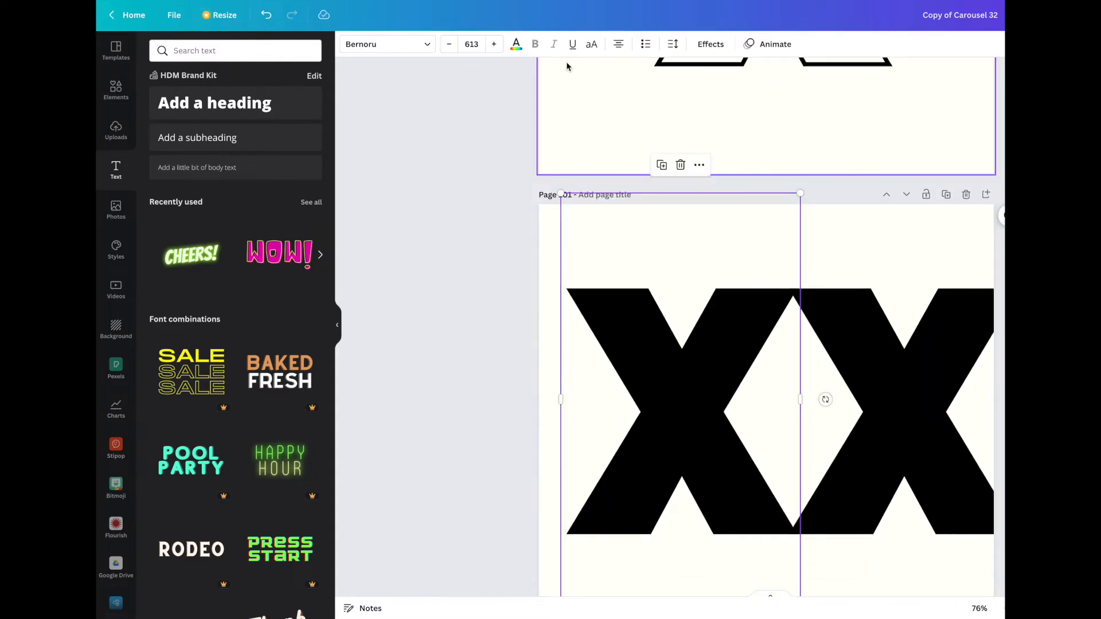
left_click(516, 46)
scroll(279, 344, "down", 5)
left_click(190, 505)
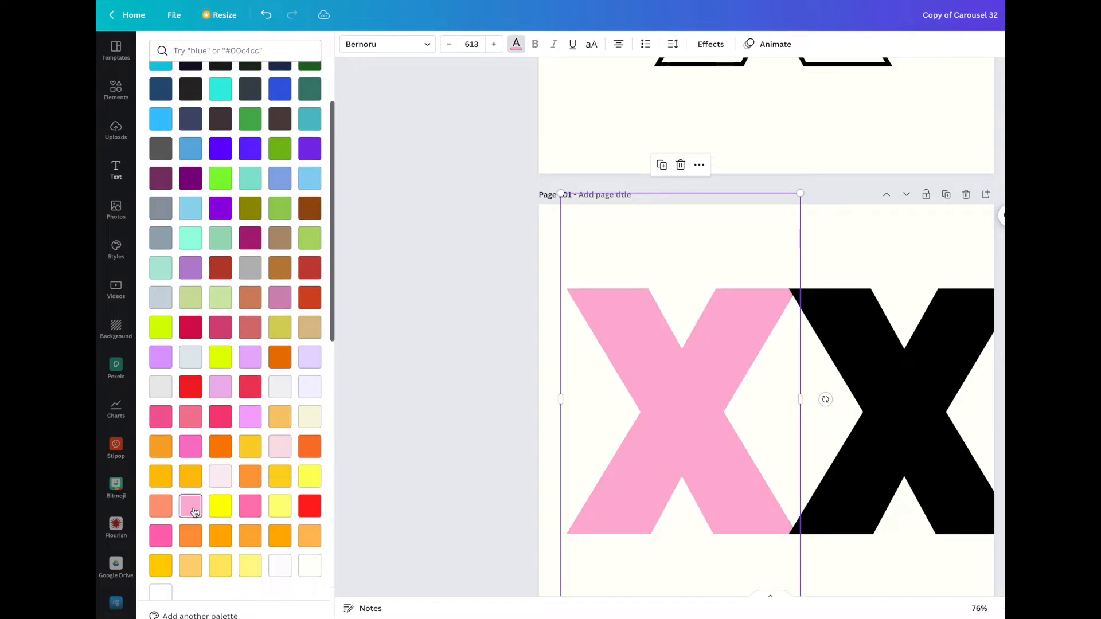
Copy the pink X from page 101 to page 100 and position it between the two outlined X's.
scroll(688, 403, "up", 5)
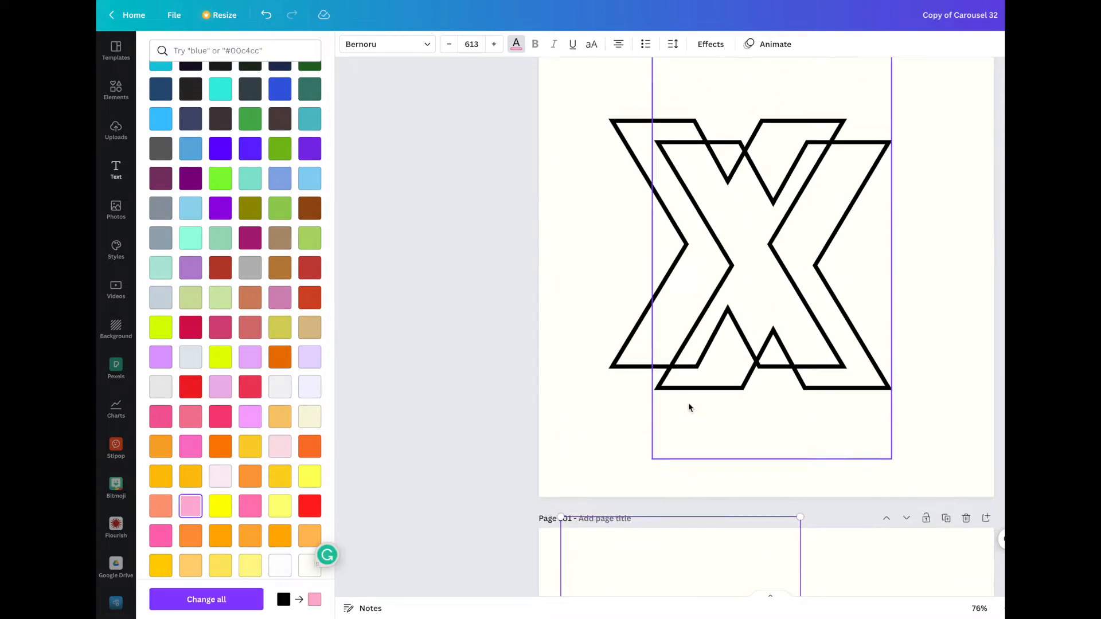
left_click(589, 342)
scroll(590, 341, "up", 2)
left_click(565, 401)
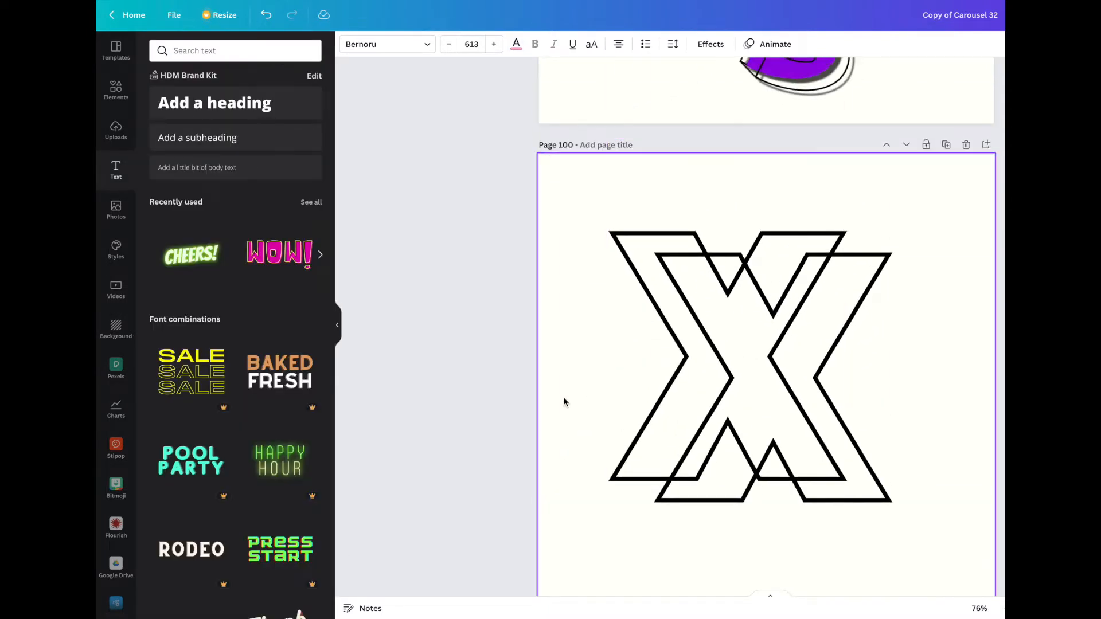
scroll(638, 407, "down", 5)
left_click(659, 456)
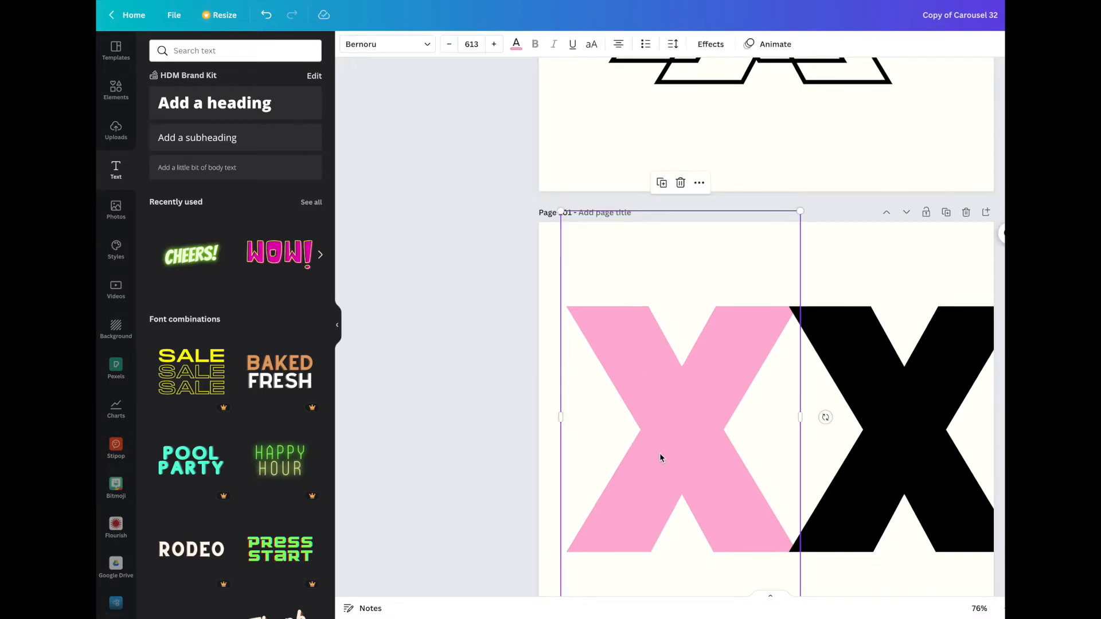
key("ctrl+c")
scroll(659, 456, "up", 5)
key("ctrl+v")
left_click_drag(673, 235, 717, 218)
Send the pink X one layer backward and nudge it slightly into place between the outlines.
right_click(724, 232)
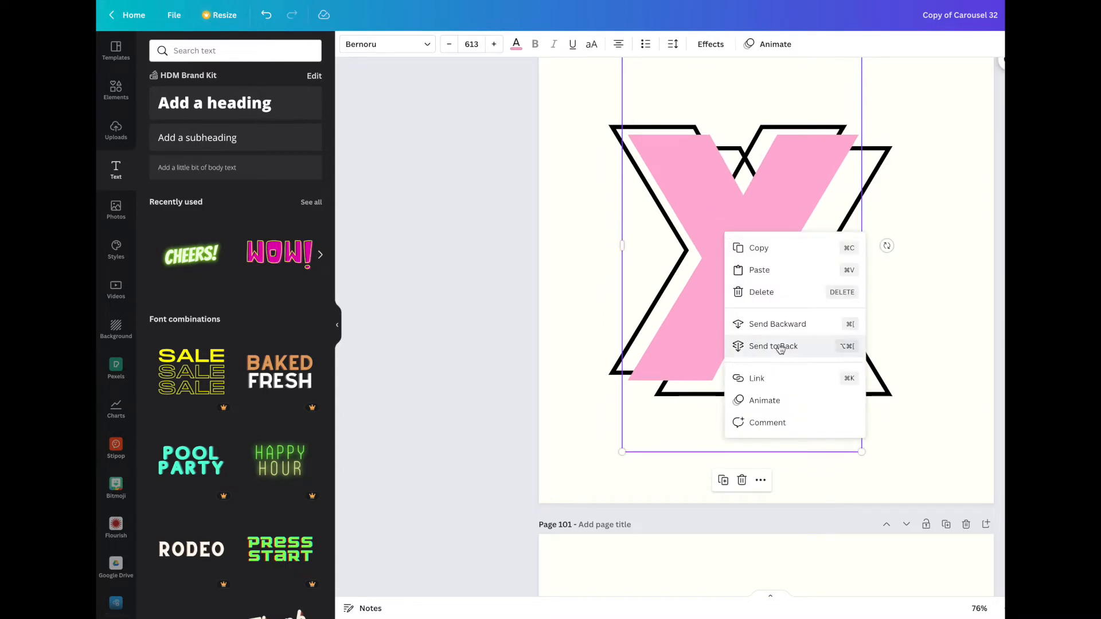
left_click(771, 323)
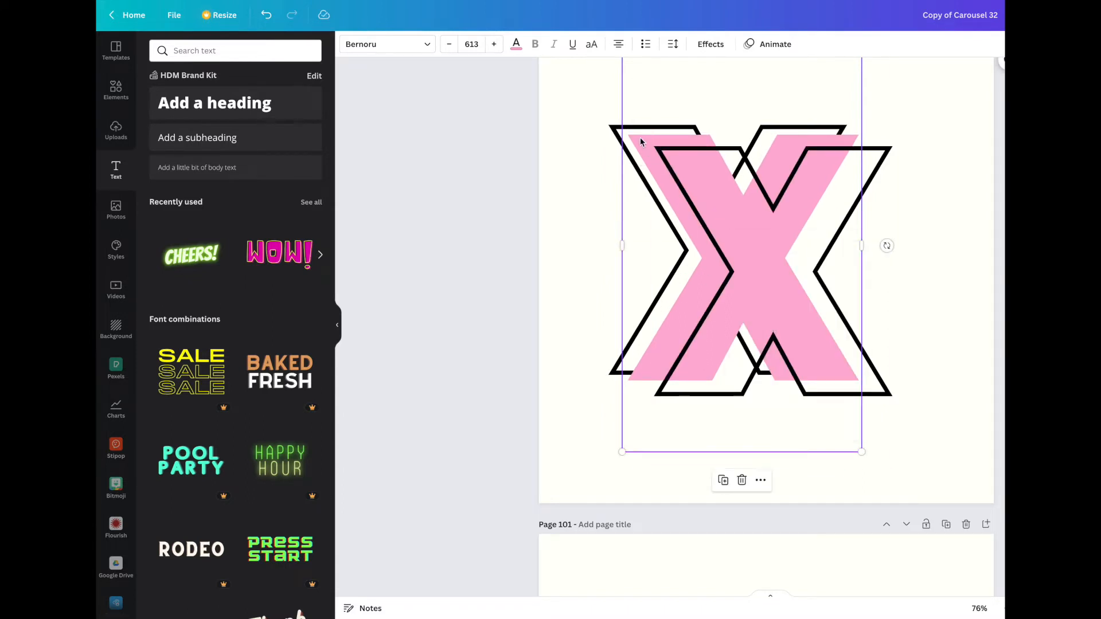
scroll(554, 242, "up", 1)
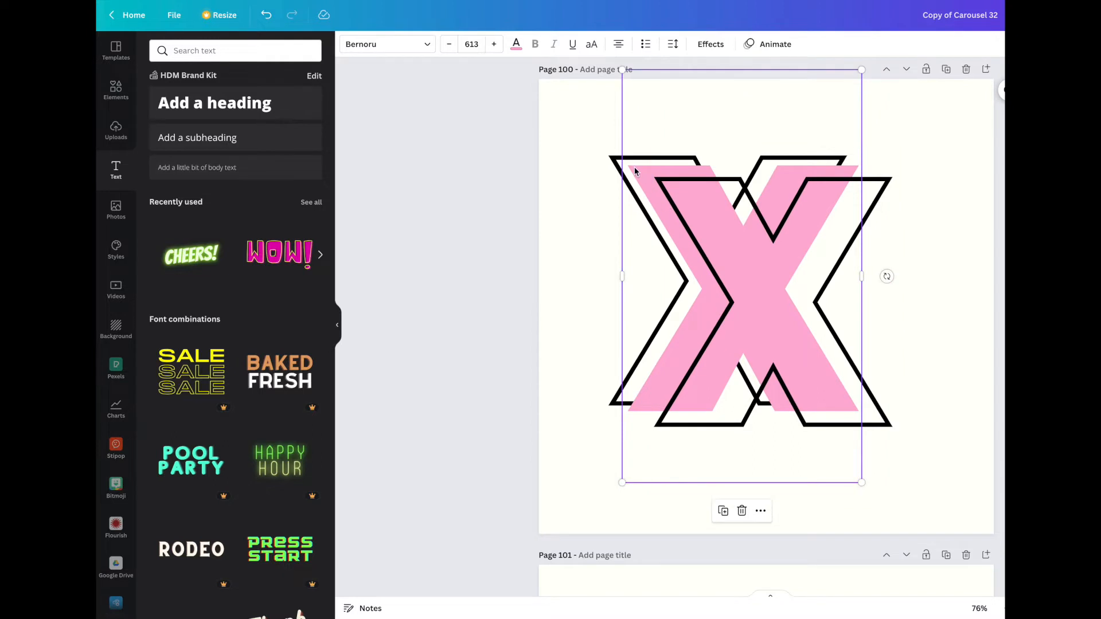
left_click_drag(635, 166, 635, 168)
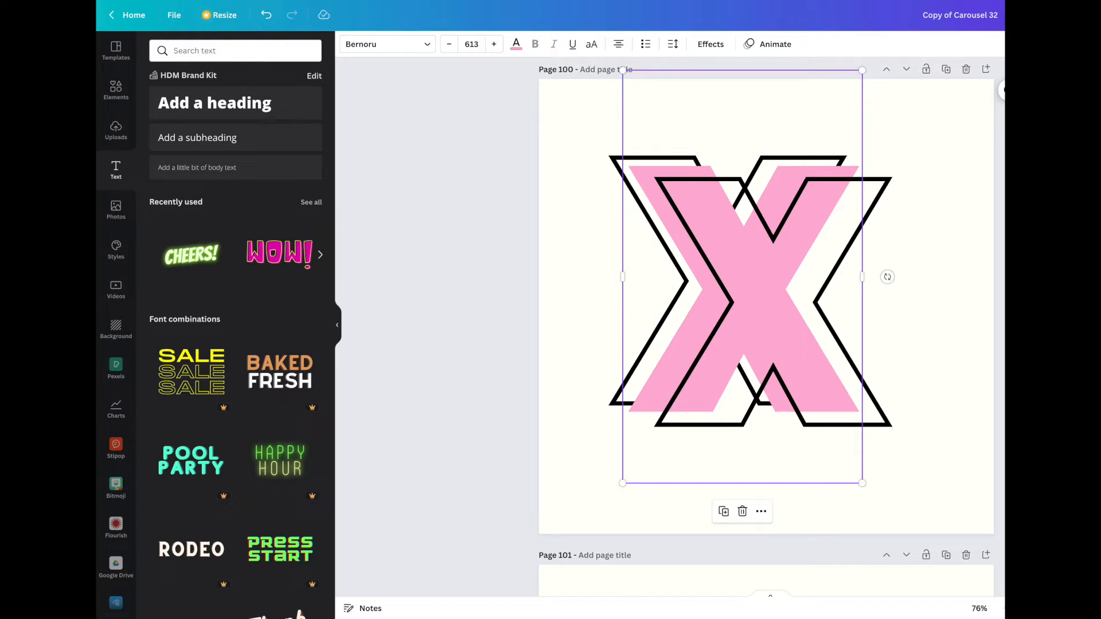
Set the pink X's opacity to 70% and deselect it.
key("7")
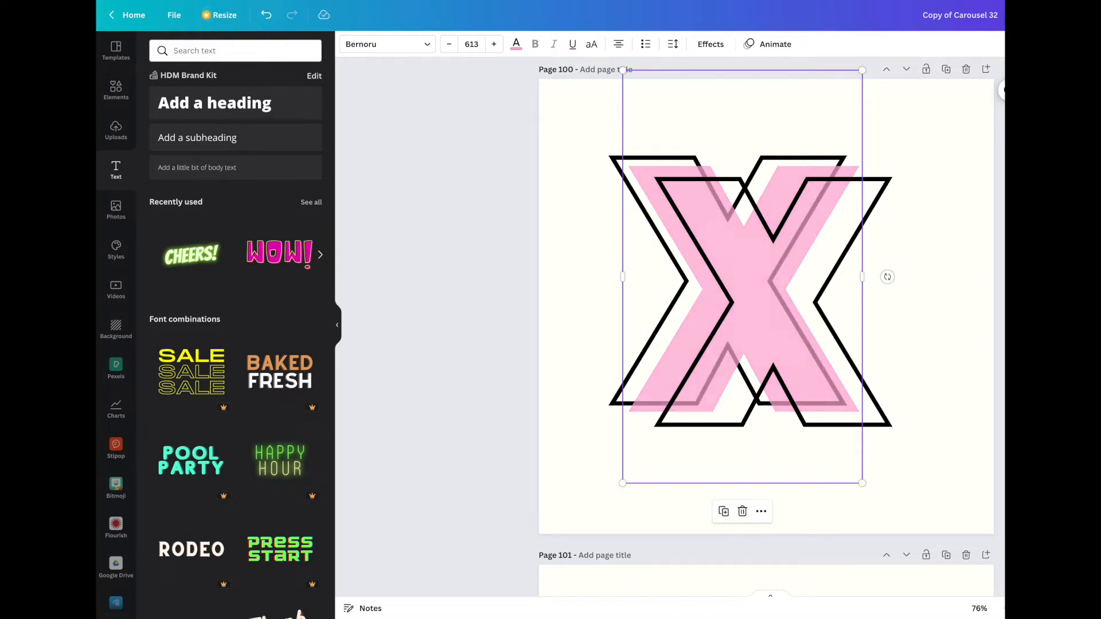
left_click(965, 116)
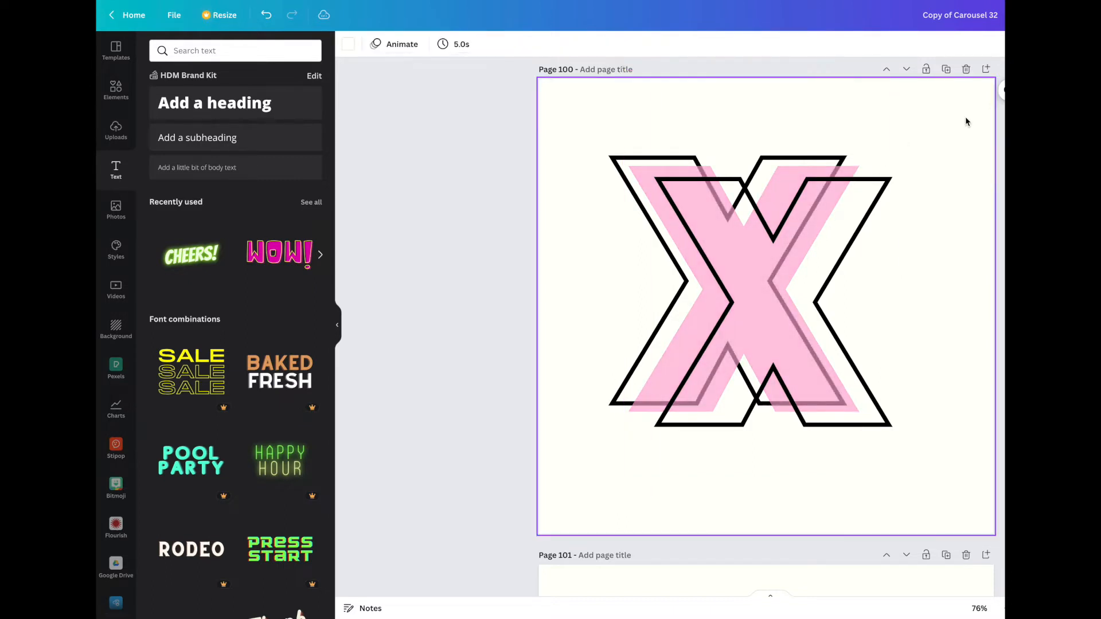
scroll(575, 250, "up", 1)
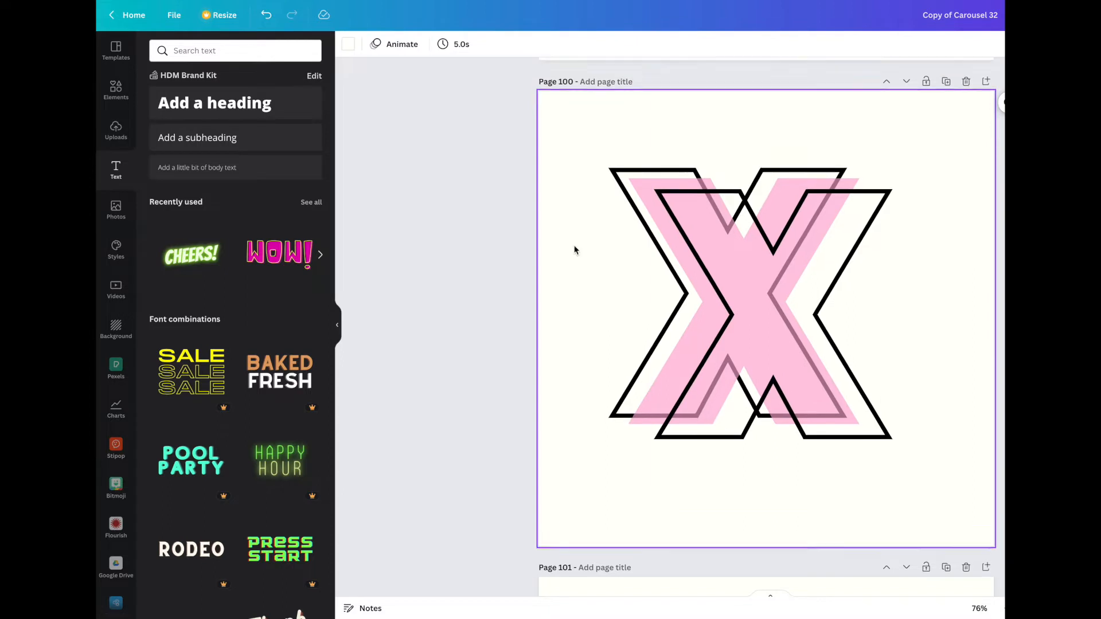
Search the elements library for "line".
left_click(116, 93)
left_click(187, 50)
type("line")
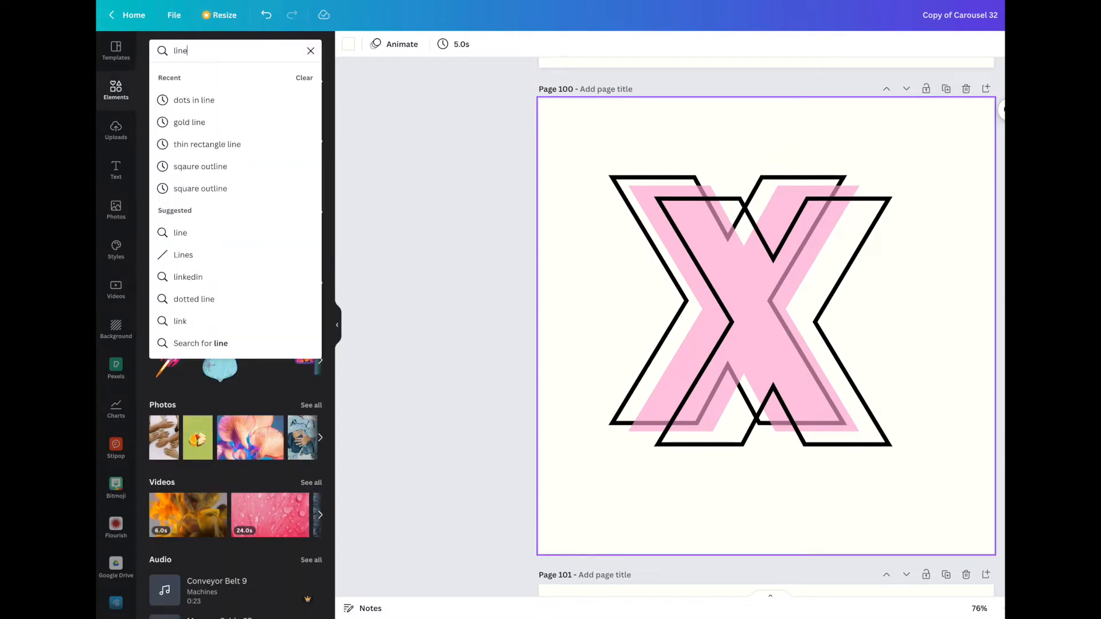
left_click(180, 234)
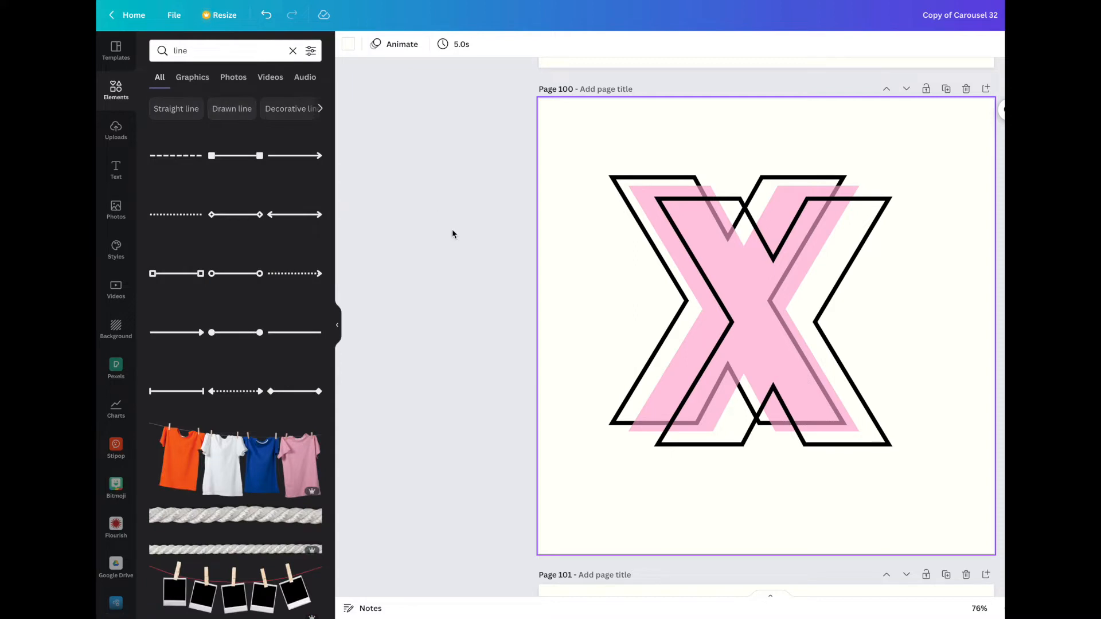
scroll(961, 186, "up", 1)
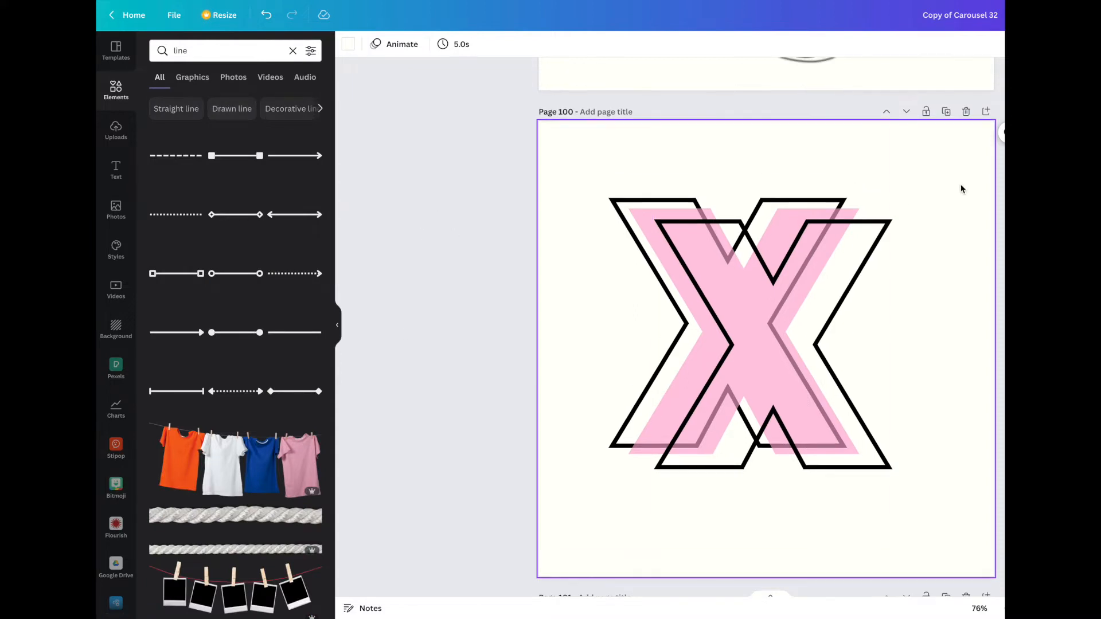
Duplicate page 100, add a plain straight line to the original page, and move it over the left side of the X's.
left_click(946, 111)
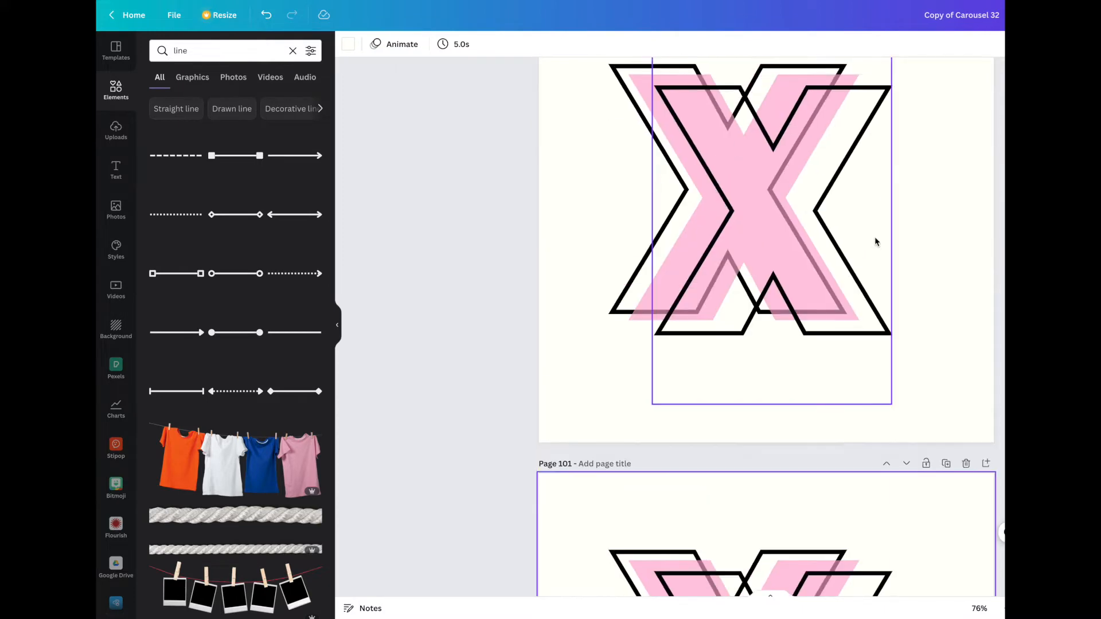
left_click(296, 336)
left_click_drag(776, 373, 637, 348)
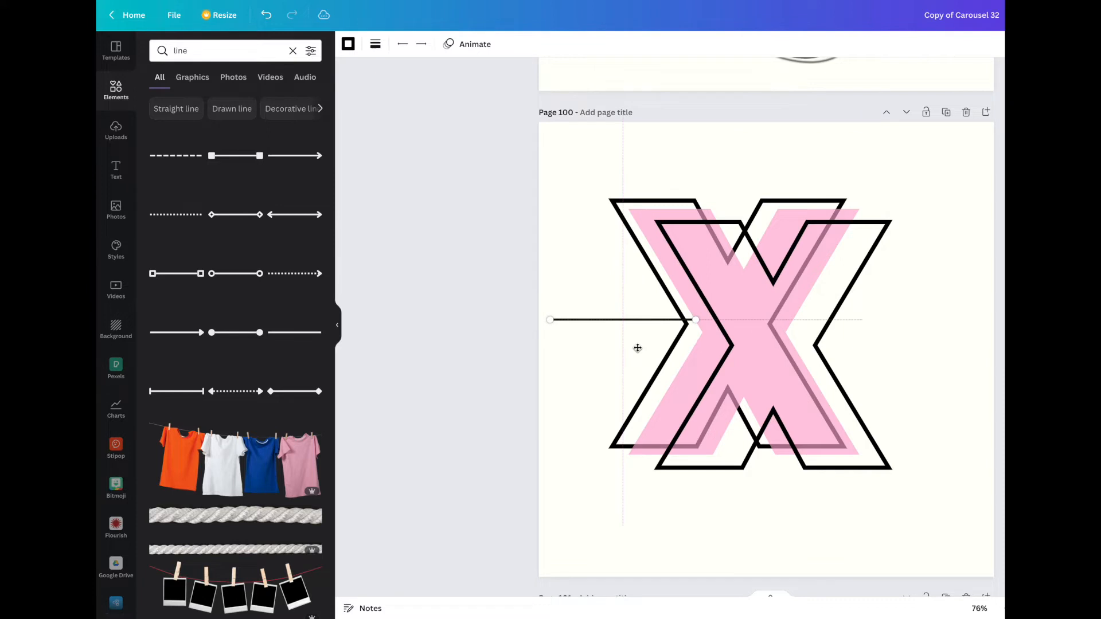
Check the outline thickness of the back hollow X and set the straight line's weight to 10.
left_click(621, 203)
left_click(711, 44)
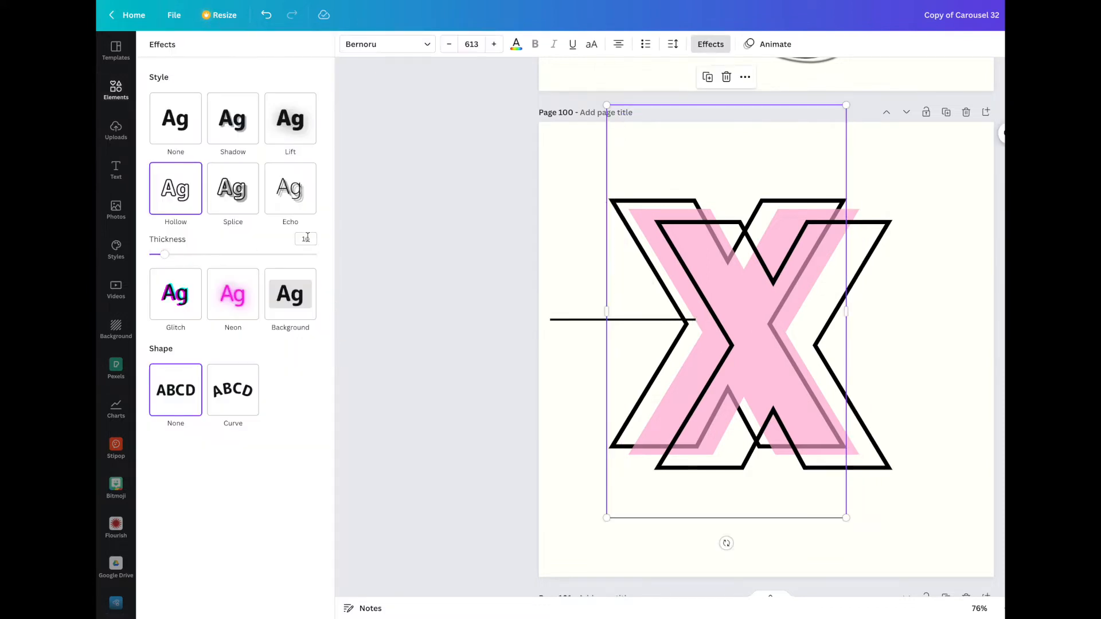
left_click(571, 320)
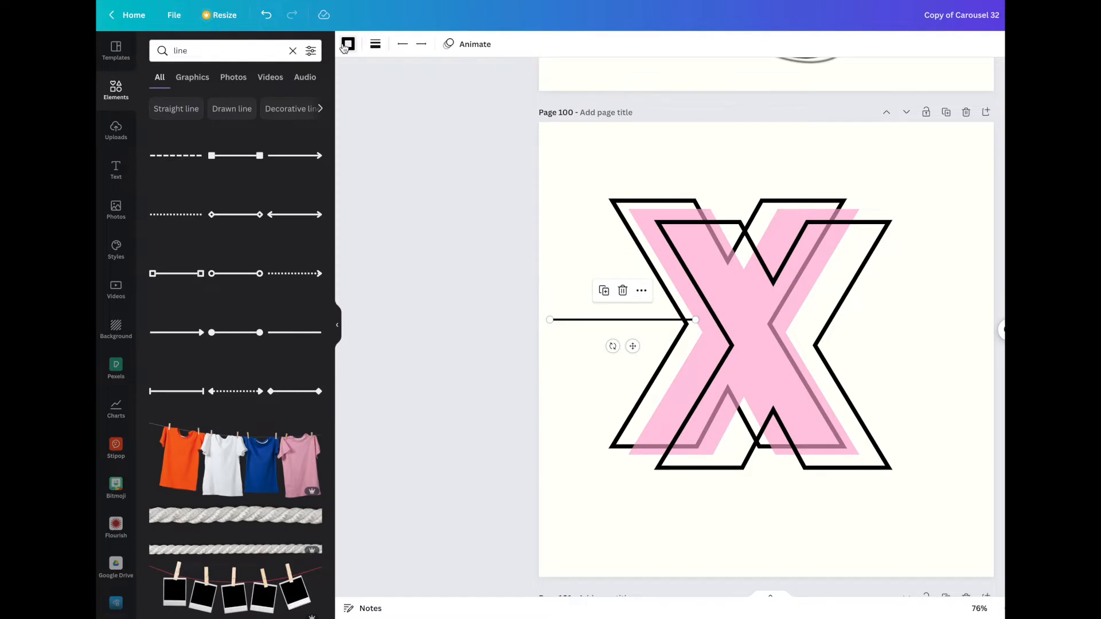
left_click(347, 44)
left_click(375, 45)
type("10")
Move, angle and shorten the line so it joins the top-left corners of the two outlined X's.
left_click_drag(632, 346, 589, 261)
left_click_drag(695, 256, 633, 265)
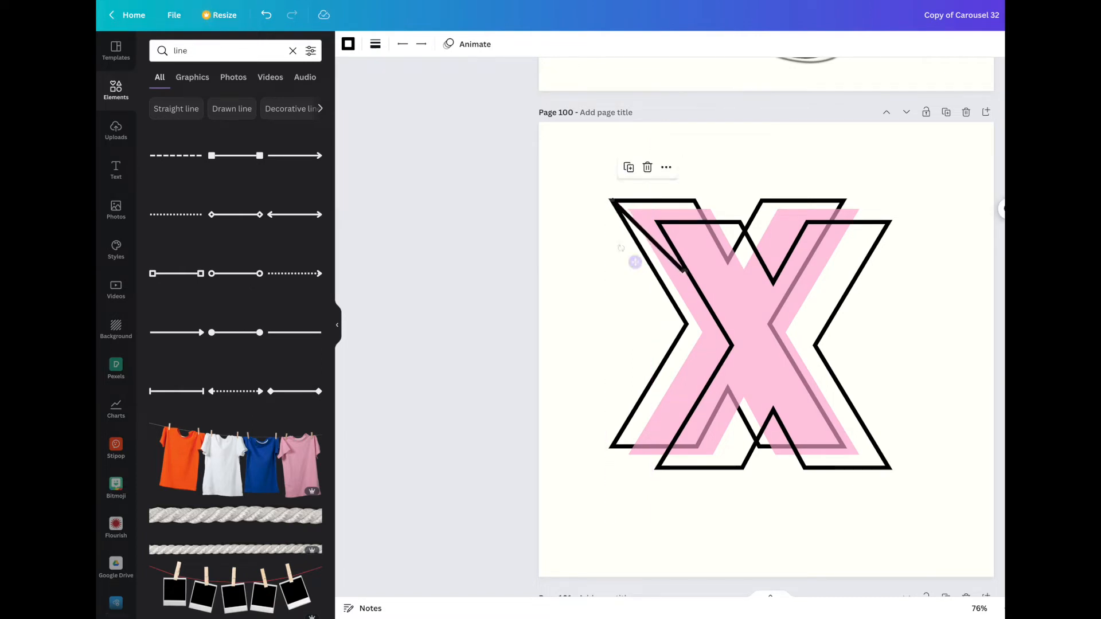
left_click_drag(683, 270, 661, 224)
left_click(567, 277)
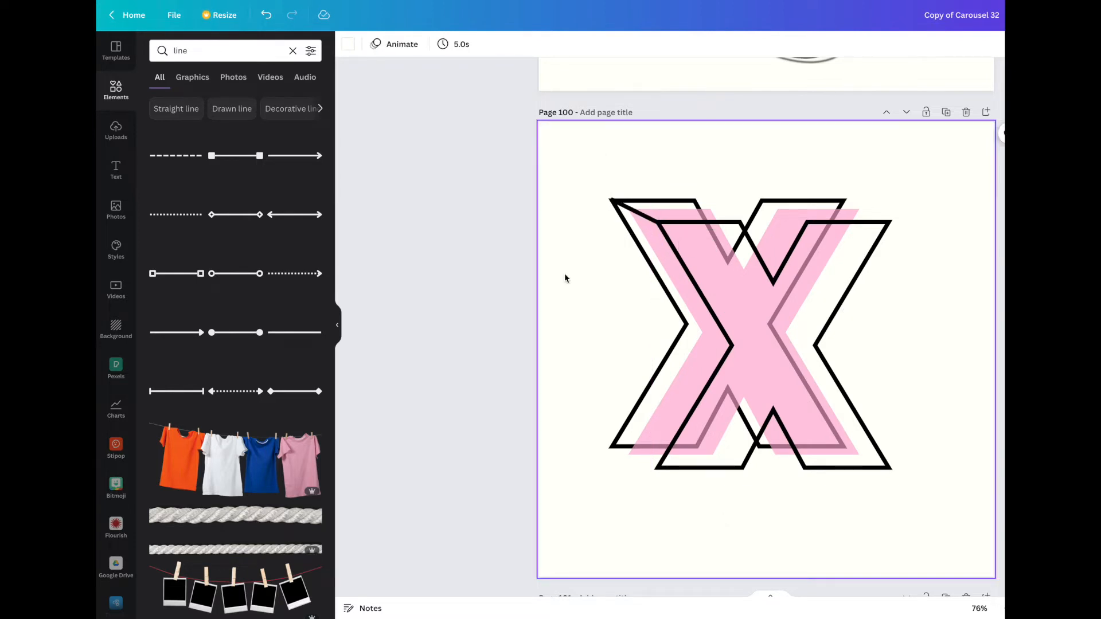
Nudge the top-left connecting line in small increments to align its ends with the two outline corners.
left_click(624, 208)
key("Up")
key("Up")
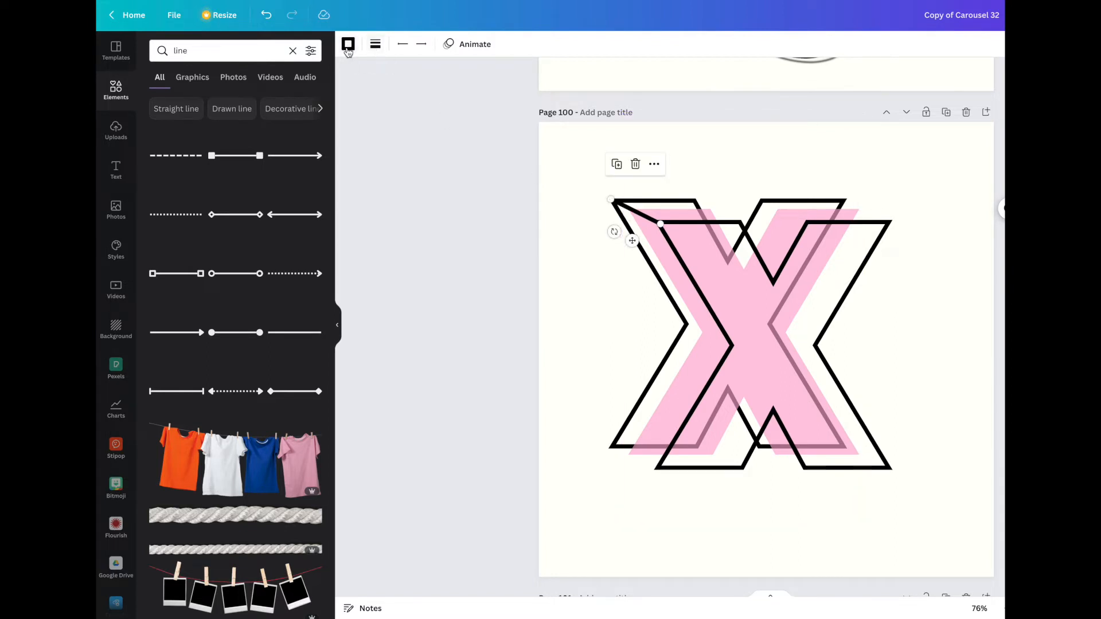
left_click(375, 44)
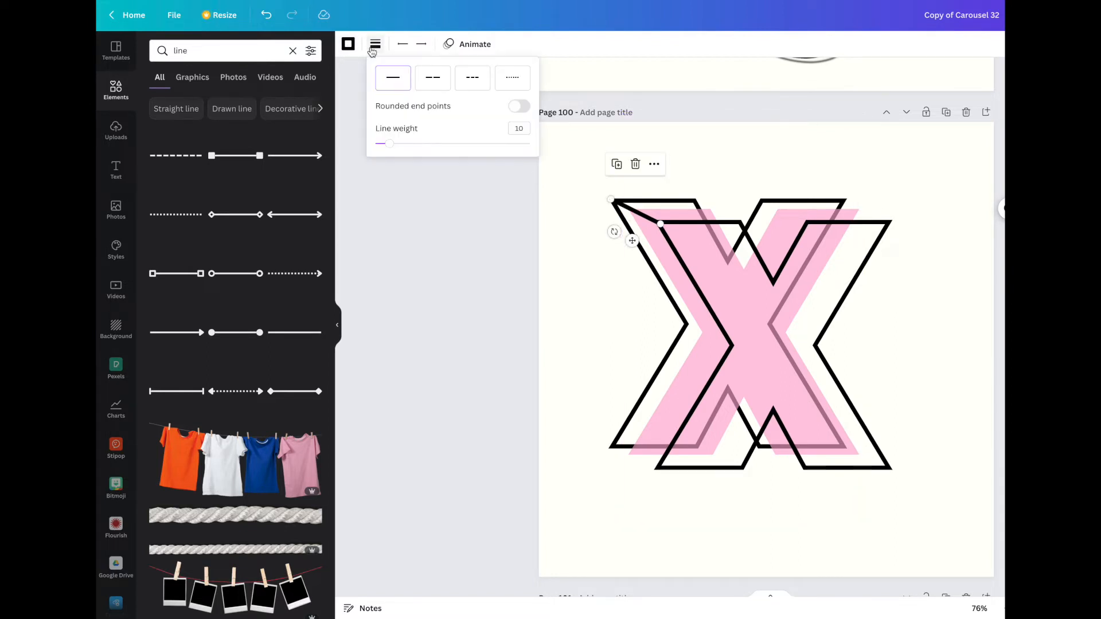
left_click(588, 239)
left_click(616, 205)
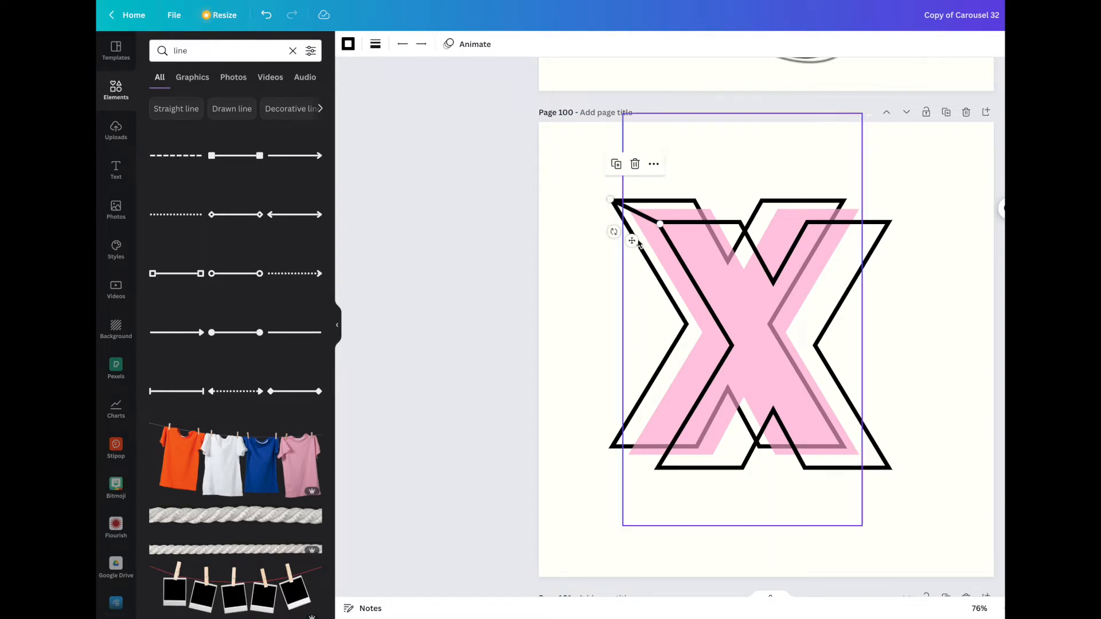
key("Up")
key("Right")
key("Right")
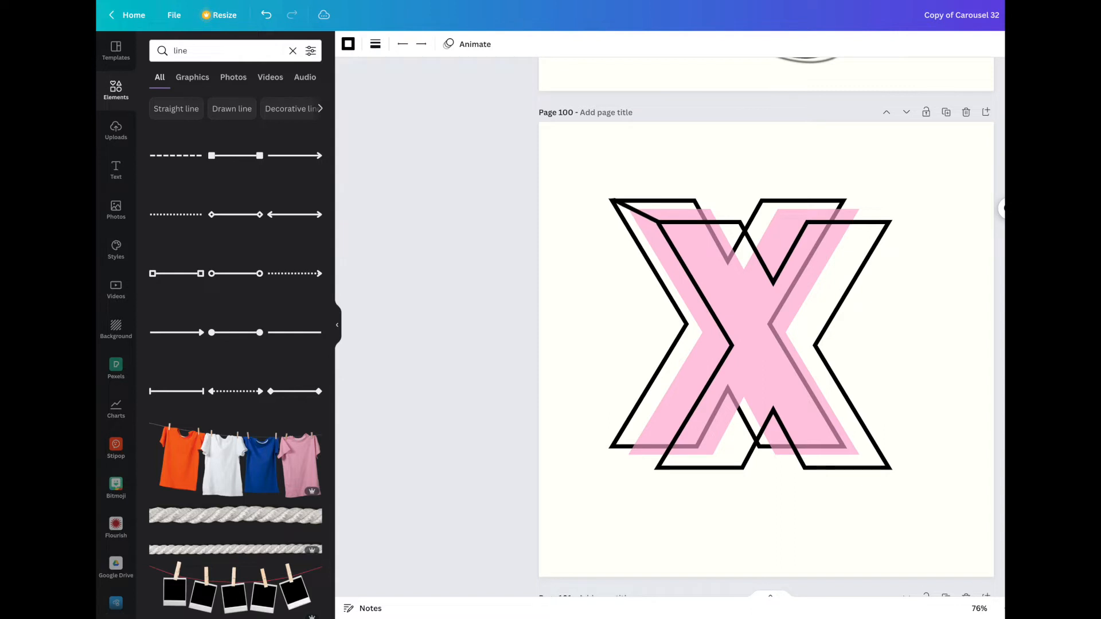
key("Left")
key("Left")
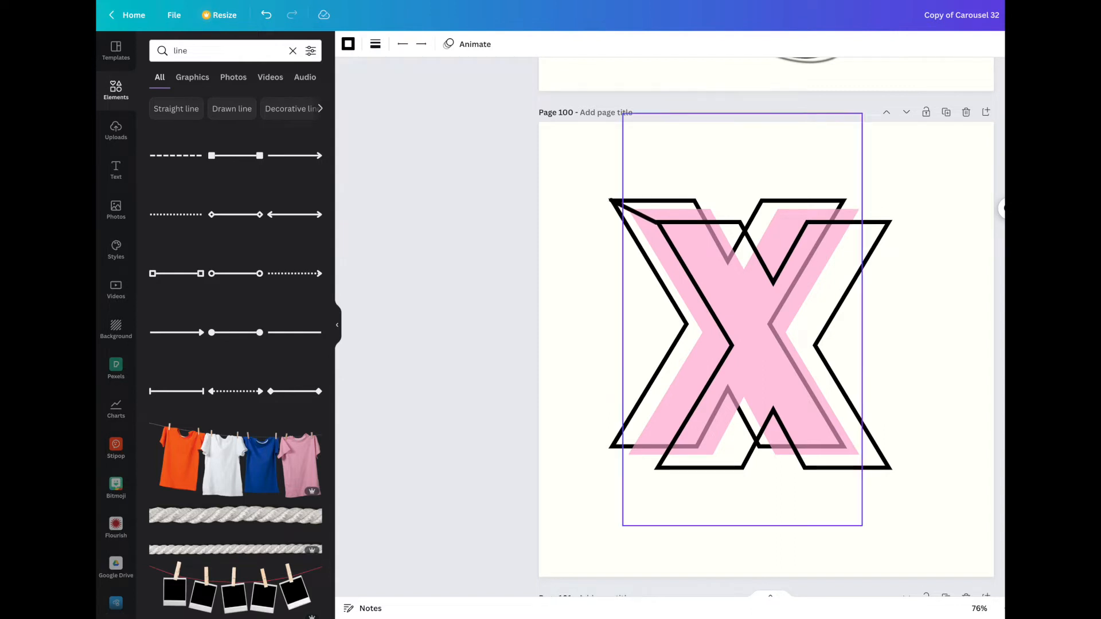
Set the top-left connecting line's weight to 8 and nudge it up onto the corners.
left_click(376, 46)
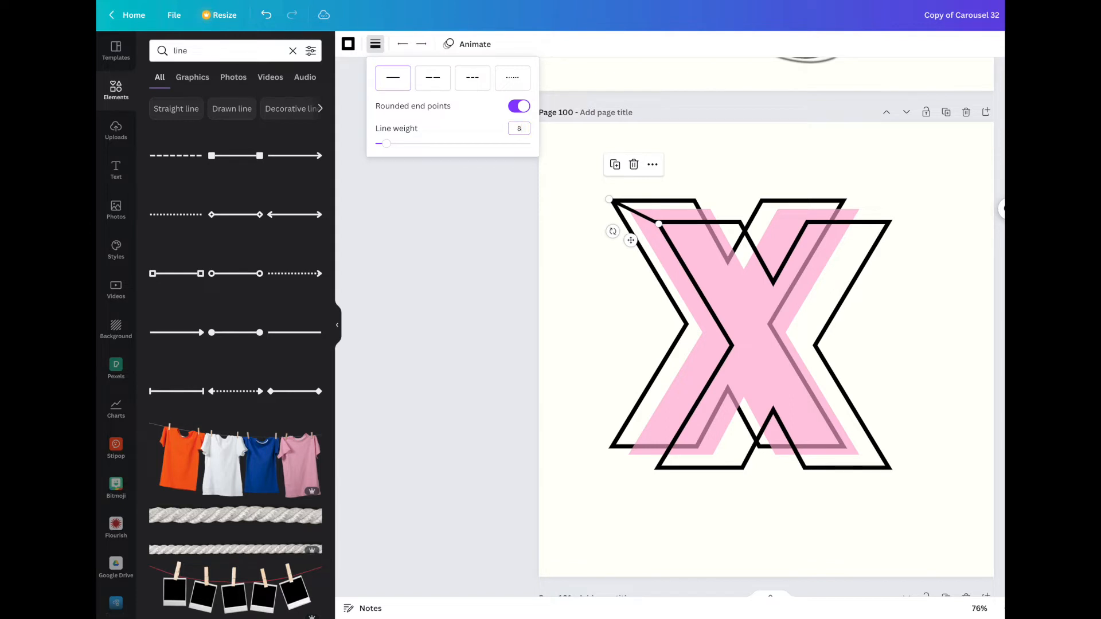
left_click(590, 267)
left_click(635, 212)
key("Up")
key("Up")
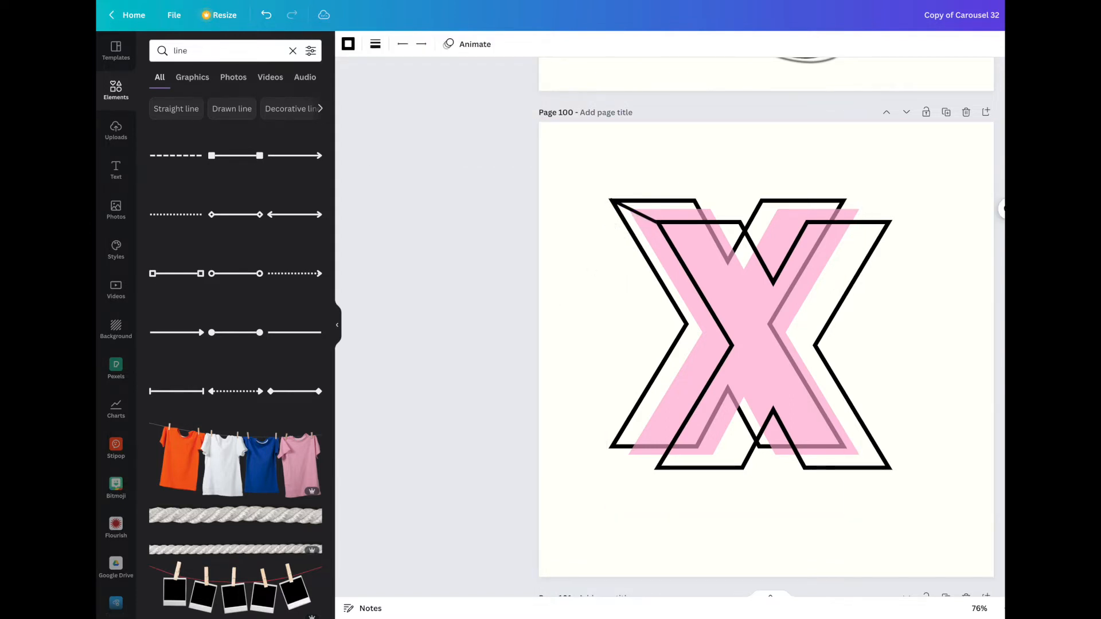
left_click(590, 256)
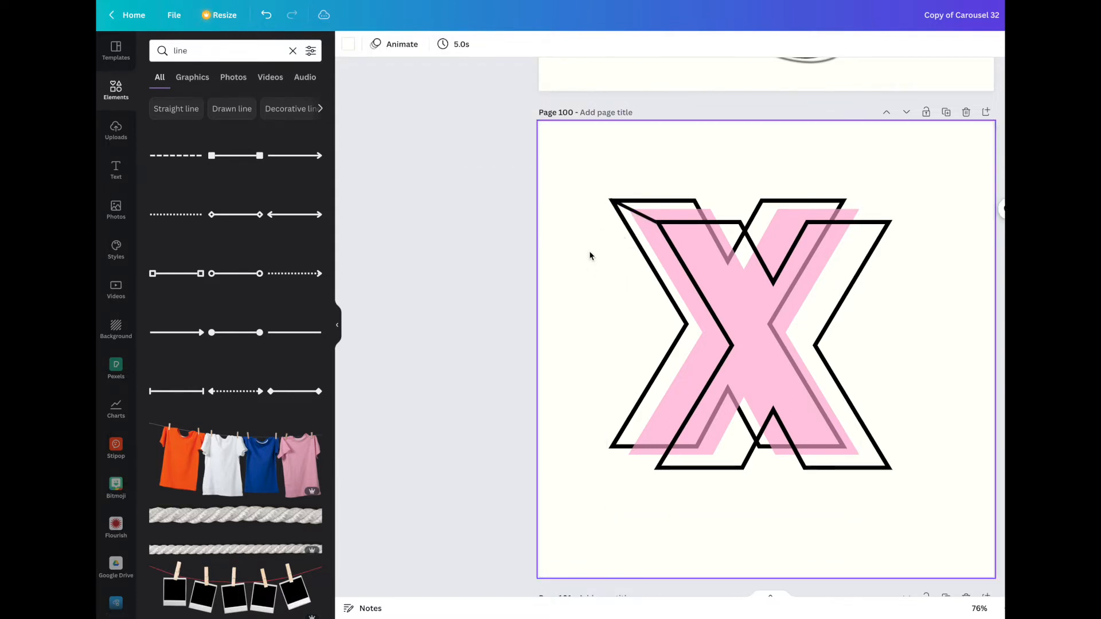
Place a copy of the connecting line between the inner top corners of the X's upper-left arms.
left_click(635, 216)
left_click_drag(631, 239, 716, 241)
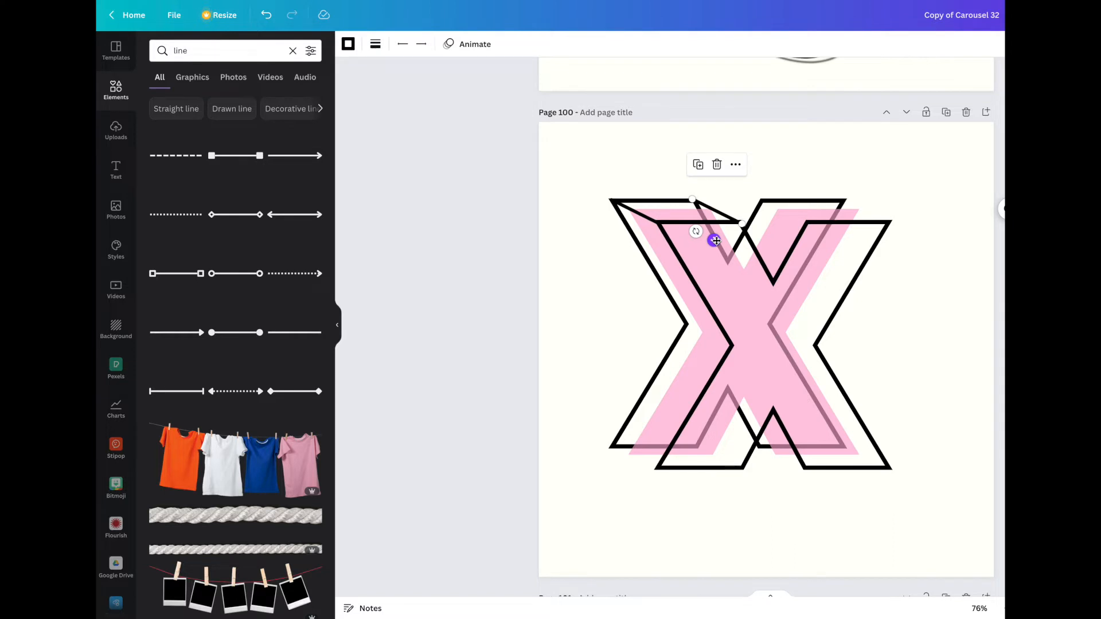
left_click(579, 315)
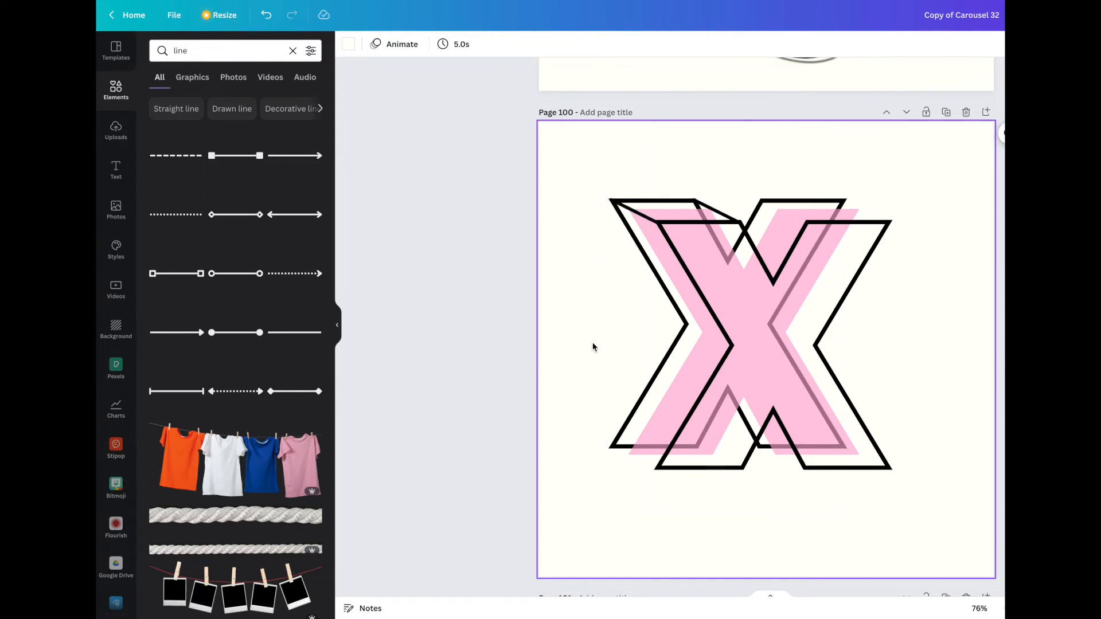
Place another copy of the connecting line at the X's bottom-left corners and roughly align it.
left_click(634, 239)
left_click_drag(634, 245, 631, 486)
left_click(583, 509)
left_click(640, 463)
key("Left")
key("Left")
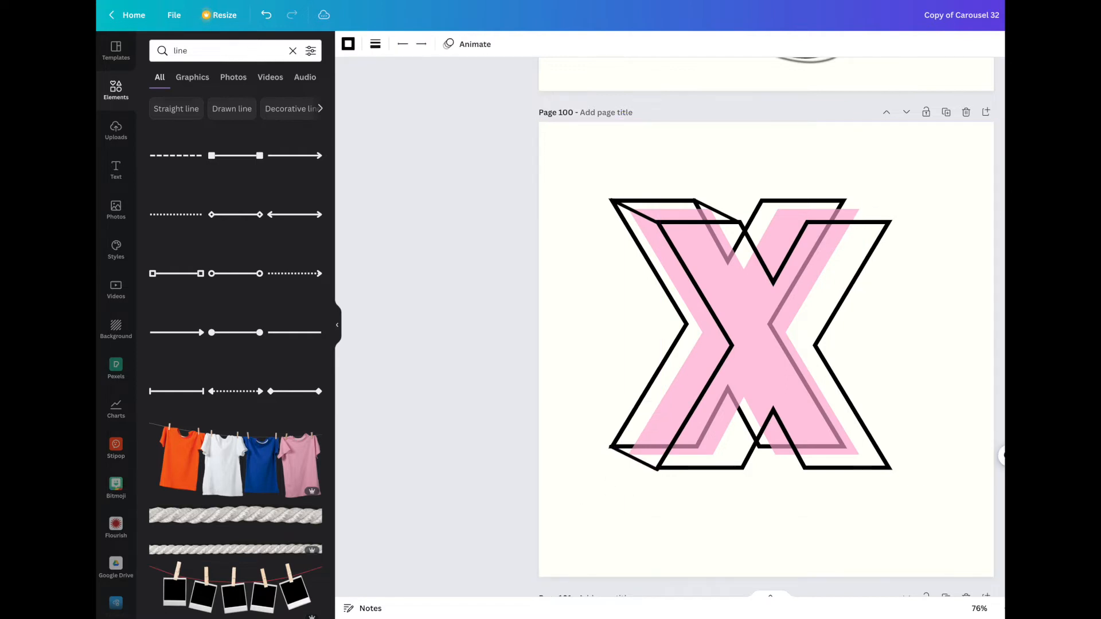
key("Right")
key("Right")
key("Up")
key("Left")
left_click_drag(635, 460, 632, 458)
left_click(579, 495)
Refine the bottom-left connecting line's position with small moves and nudges toward the outline corners.
left_click(636, 459)
key("Up")
key("Up")
key("Up")
key("Right")
key("Right")
key("Right")
left_click_drag(631, 487, 628, 490)
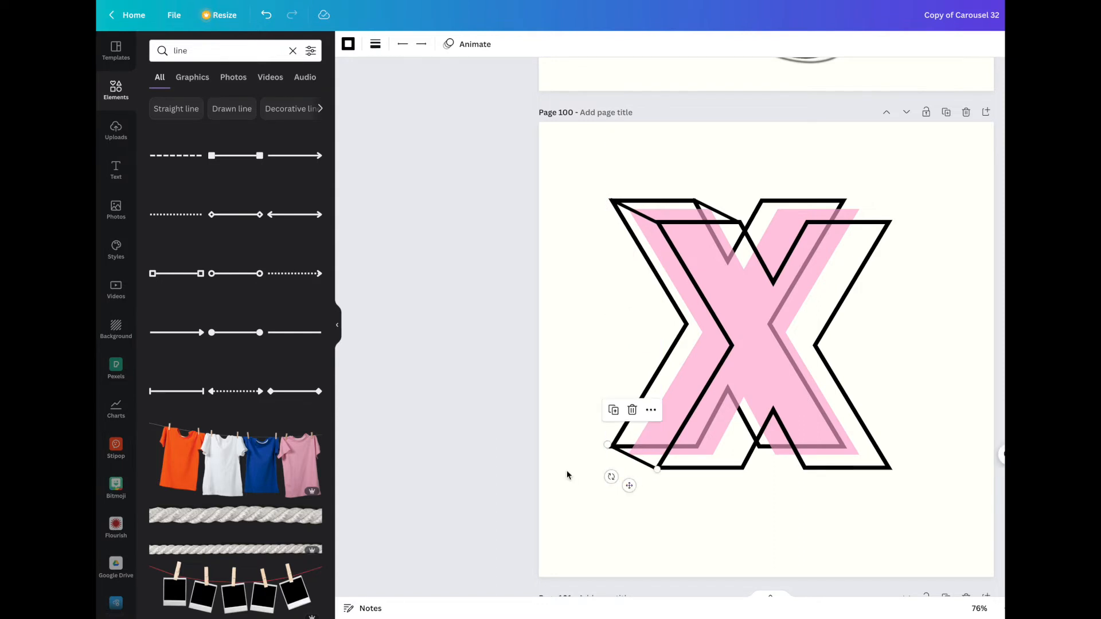
left_click(567, 475)
left_click(630, 457)
key("Right")
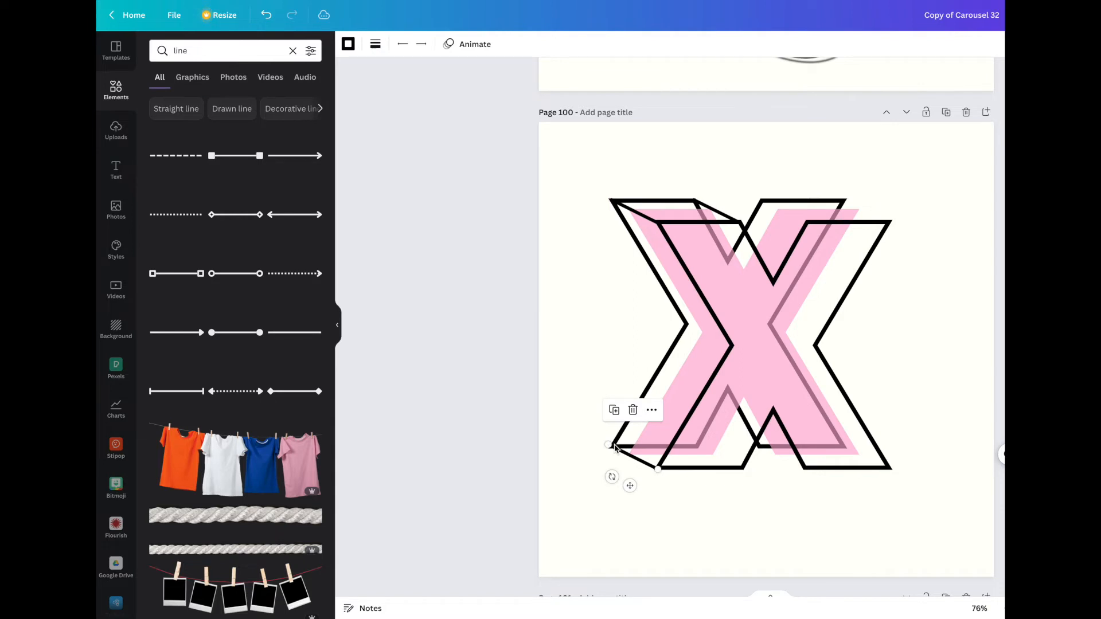
left_click_drag(629, 486, 632, 487)
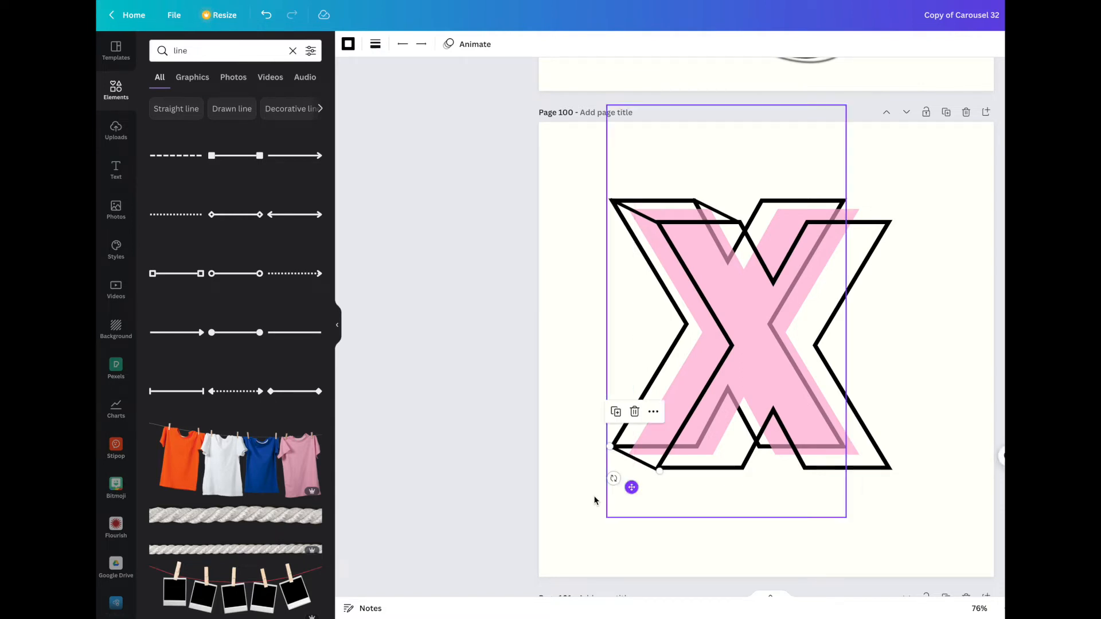
left_click(577, 504)
left_click(630, 456)
key("Up")
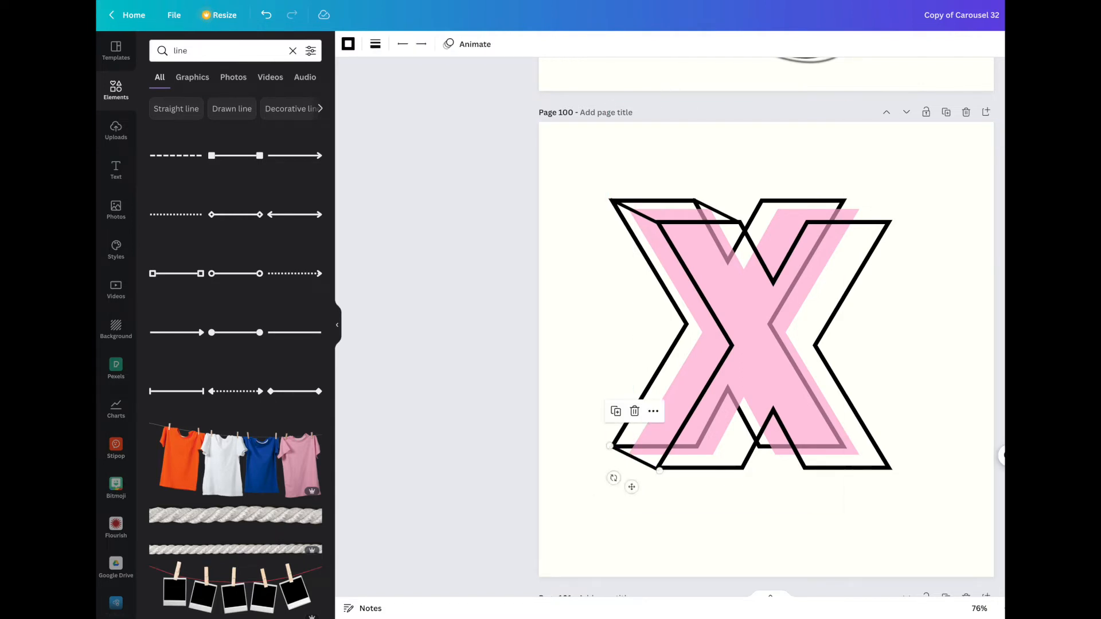
Adjust the ends of the bottom-left connecting line to meet the corners of both outlined X's.
left_click_drag(610, 446, 660, 475)
key("Up")
key("Left")
key("Left")
key("Up")
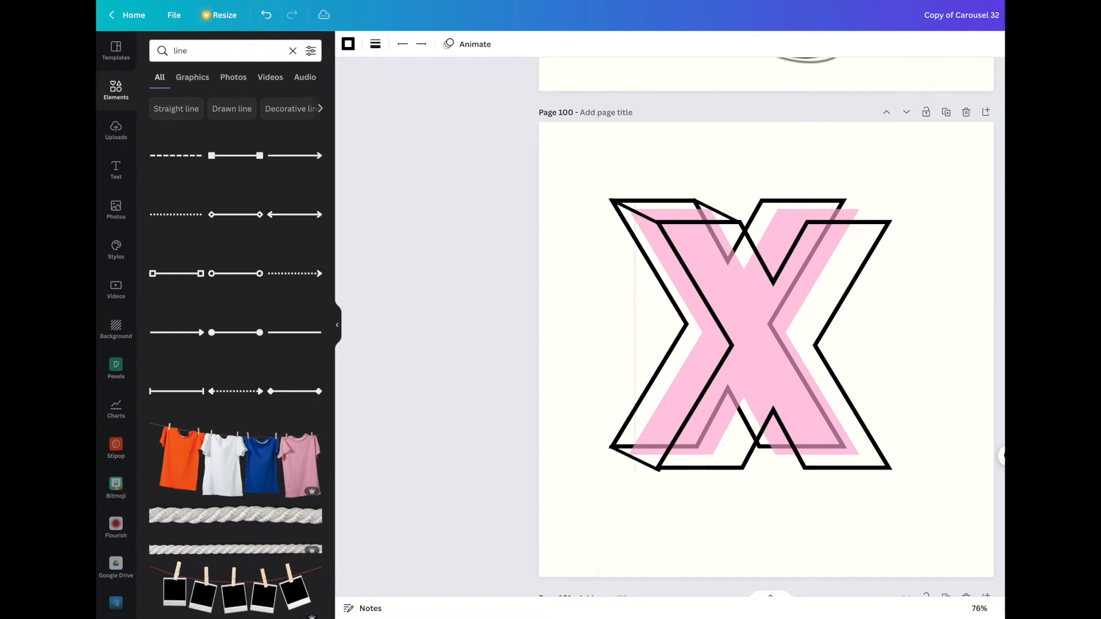
left_click_drag(659, 471, 655, 469)
left_click(625, 455)
left_click_drag(654, 464, 657, 466)
left_click(580, 501)
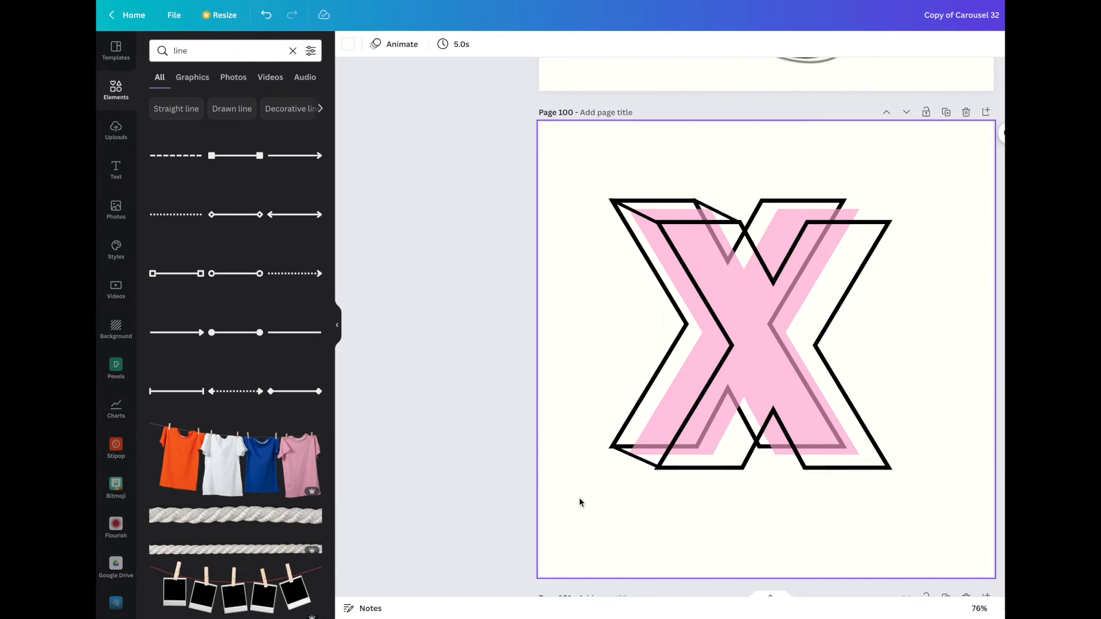
Nudge the bottom-left connecting line left and slightly vertically for its final alignment, and deselect it.
left_click(645, 462)
key("Left")
key("Left")
key("Left")
key("Left")
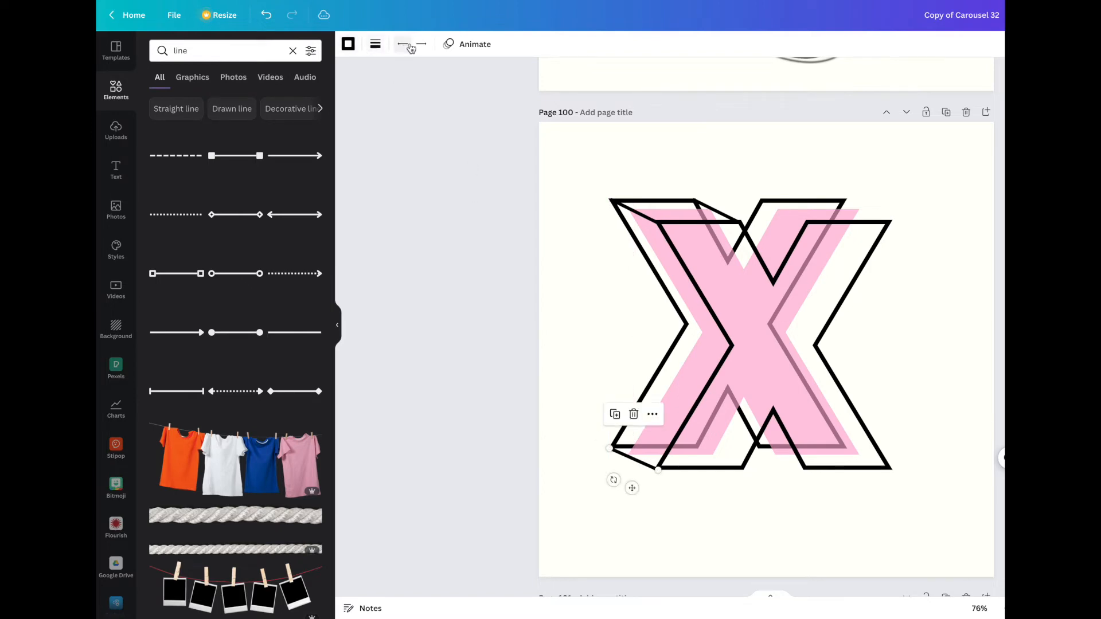
left_click(376, 45)
left_click(585, 308)
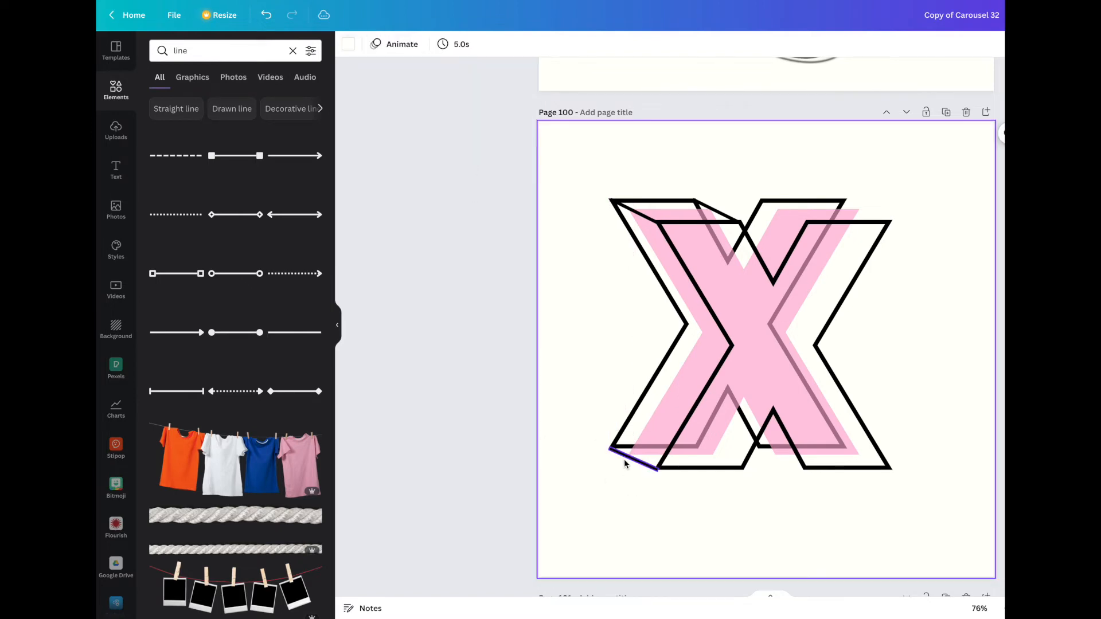
key("Up")
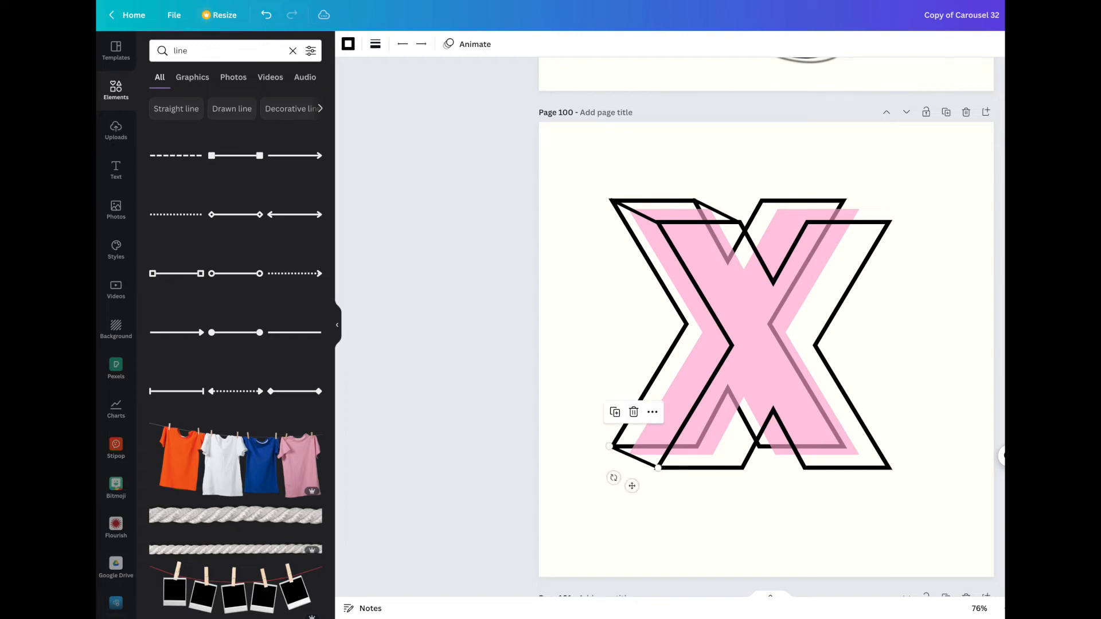
key("Down")
key("Down")
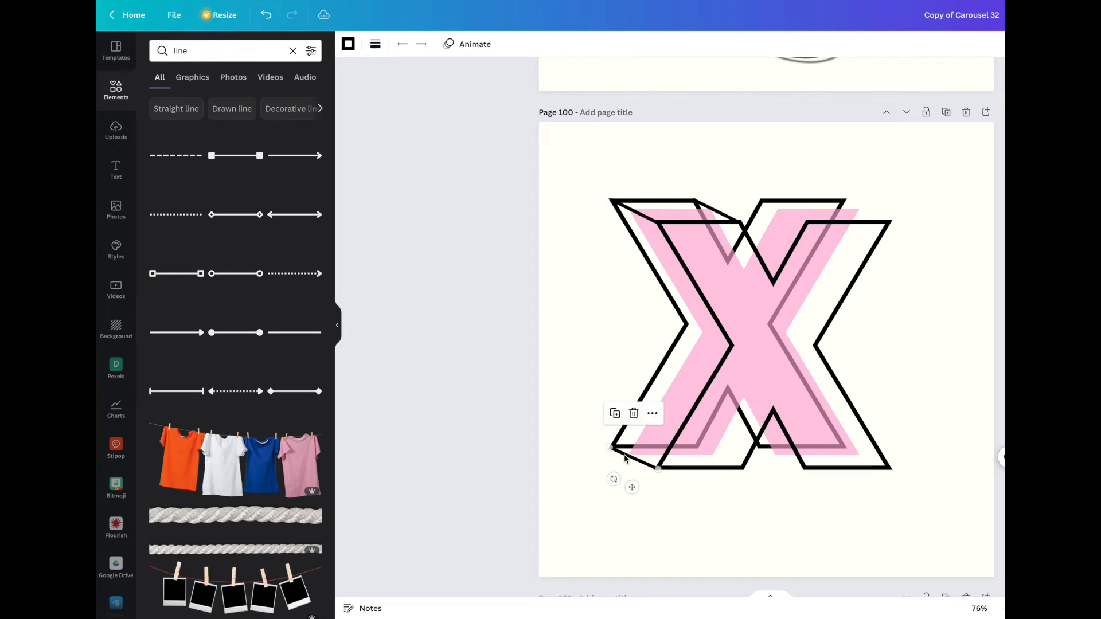
left_click(584, 496)
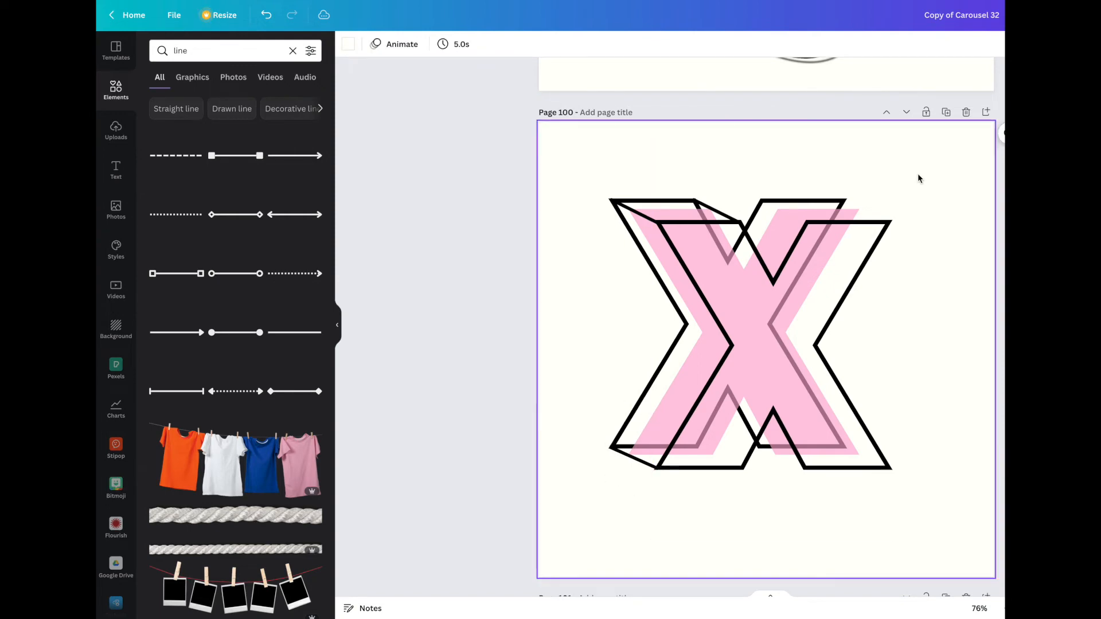
Copy the top-left connecting line to the inner top corners of the X's upper-right arms.
key("Tab")
left_click_drag(637, 247, 781, 238)
left_click(899, 176)
Paste another connecting line at the X's outer top-right corners and nudge it left and up.
key("super+v")
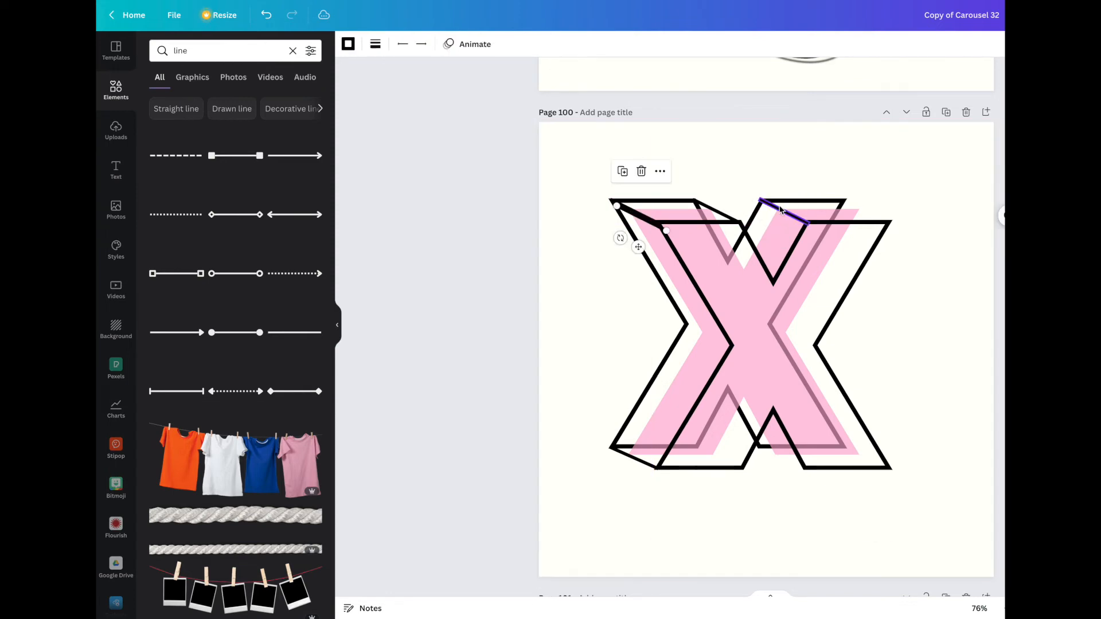
left_click_drag(638, 243, 867, 239)
left_click(935, 209)
left_click(865, 207)
key("Left")
key("Left")
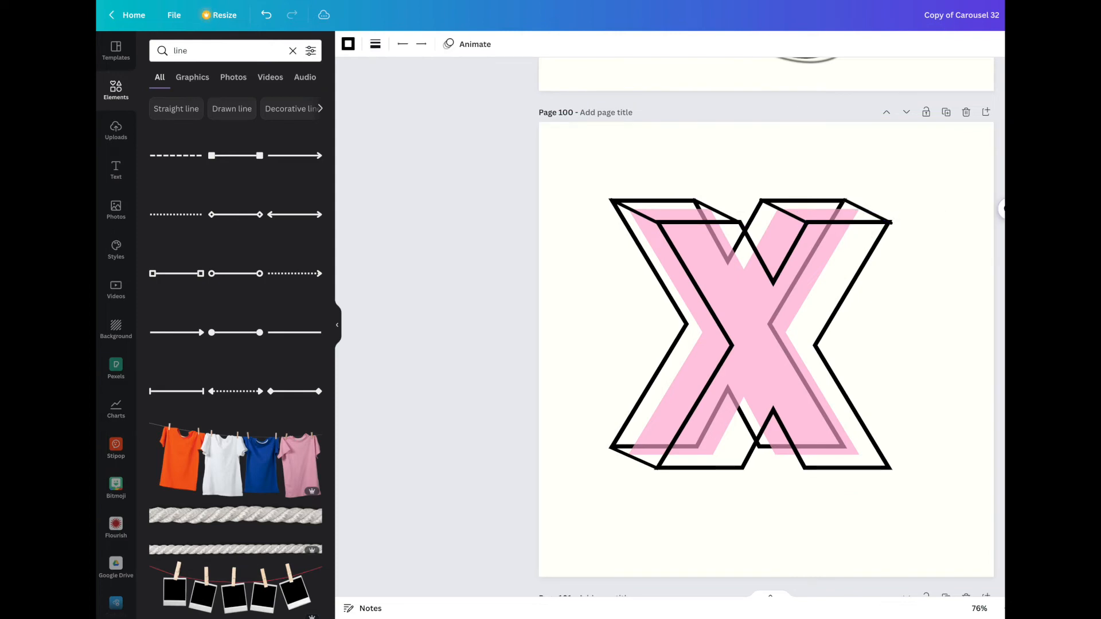
key("Up")
key("Up")
key("Up")
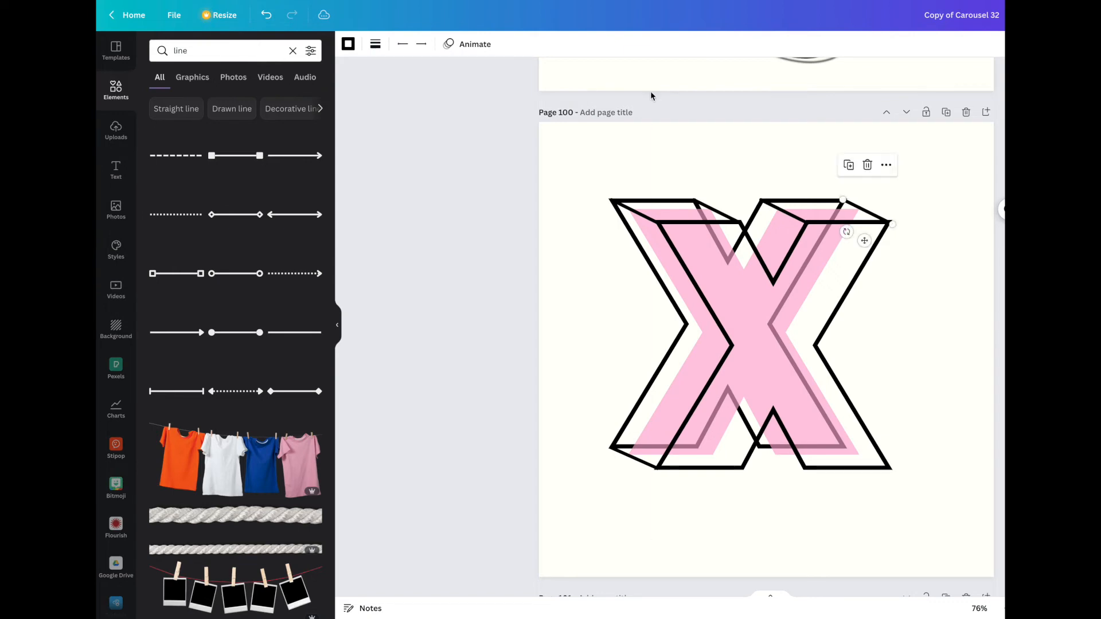
Check the outer top-right line's style, then shorten and reposition it to meet the front X's corner.
left_click(347, 45)
left_click(375, 45)
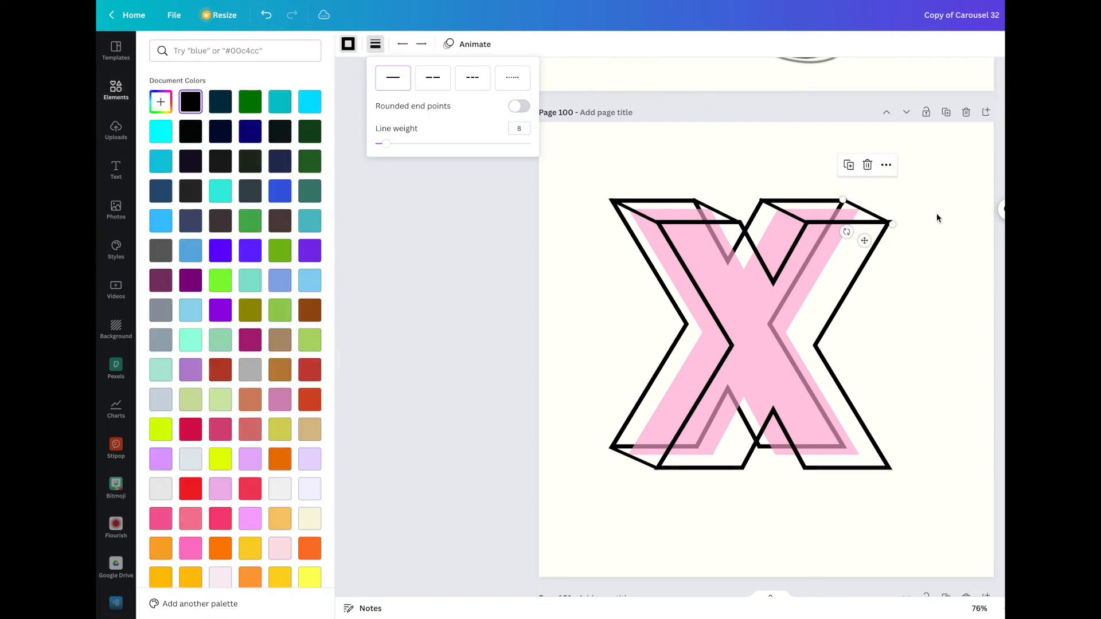
left_click(884, 219)
left_click_drag(891, 225, 887, 223)
left_click(922, 222)
left_click(885, 221)
key("Up")
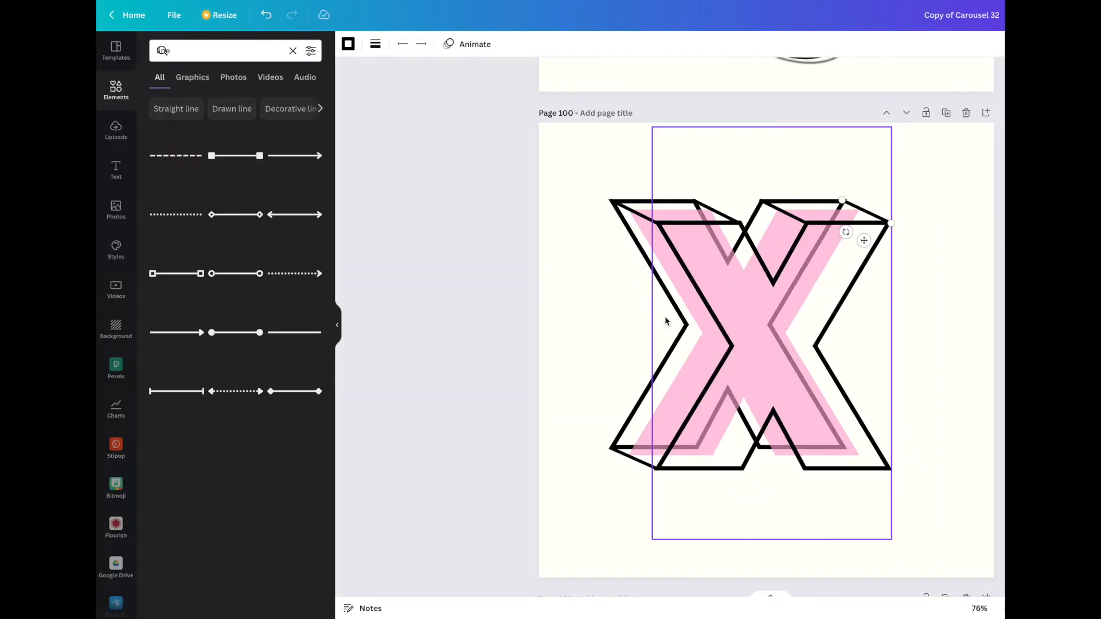
left_click_drag(863, 211, 865, 211)
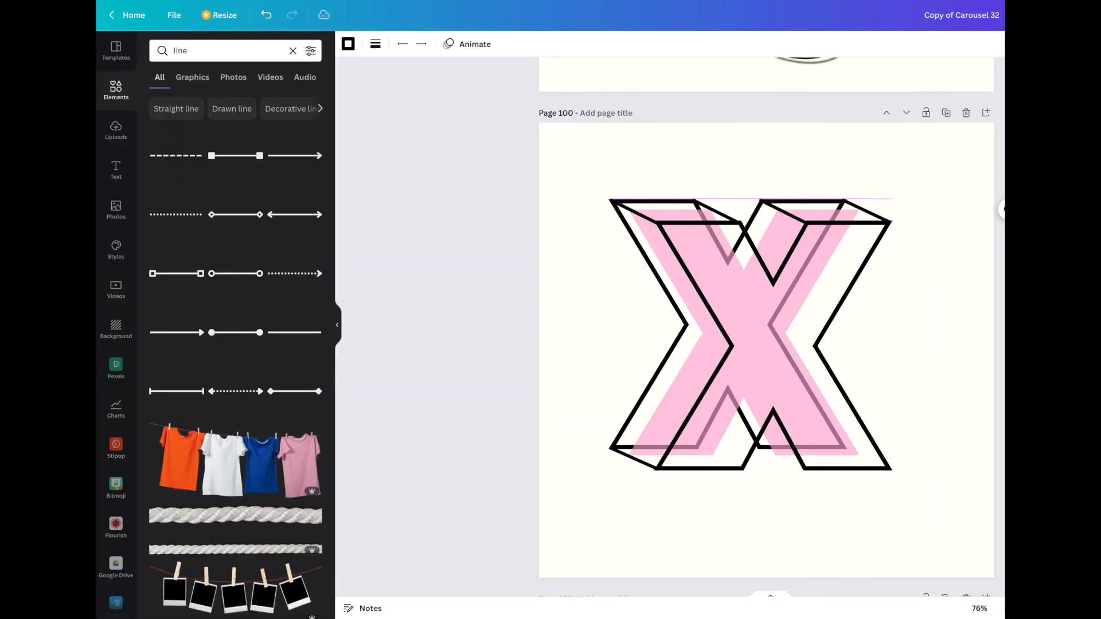
left_click(915, 201)
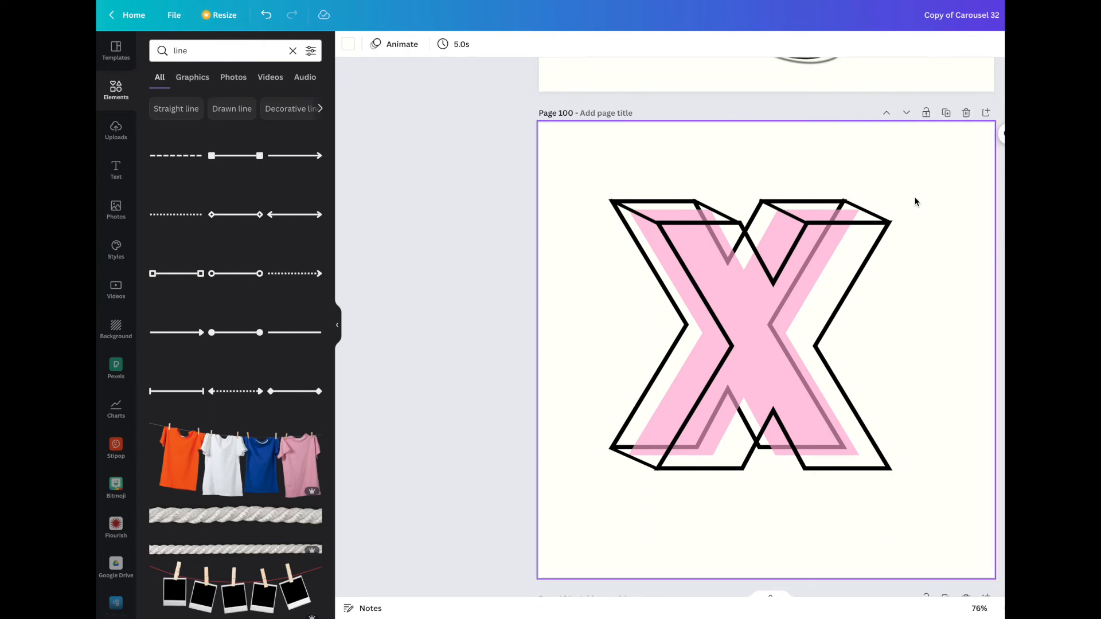
Check the placement of the connecting line at the X's outer top-right corners and send it behind the pink X.
scroll(911, 308, "down", 1)
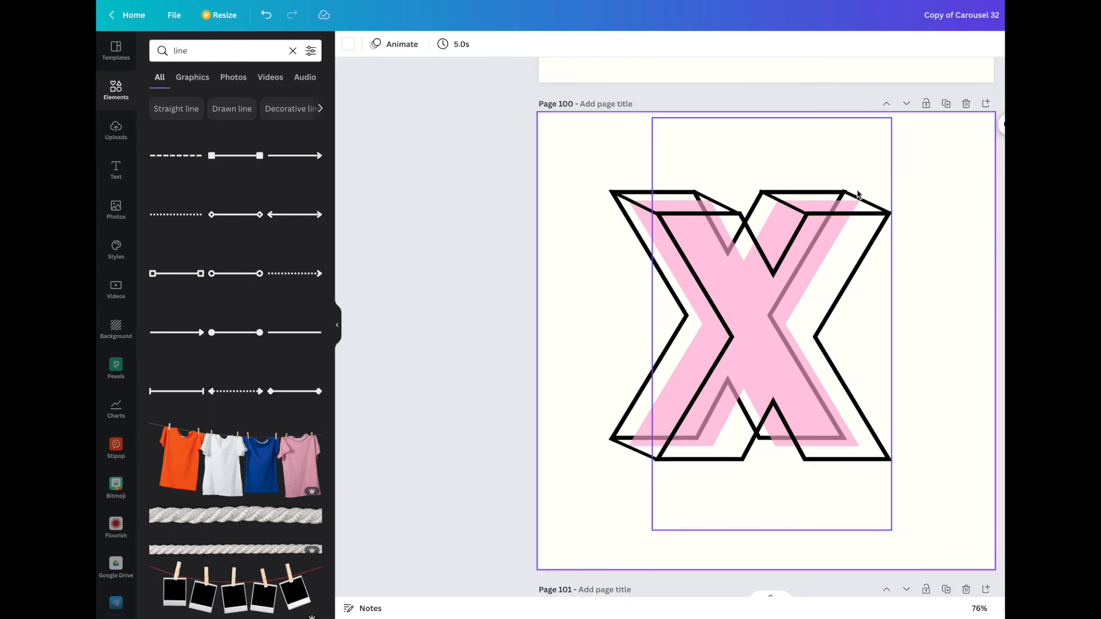
left_click(862, 200)
left_click(904, 186)
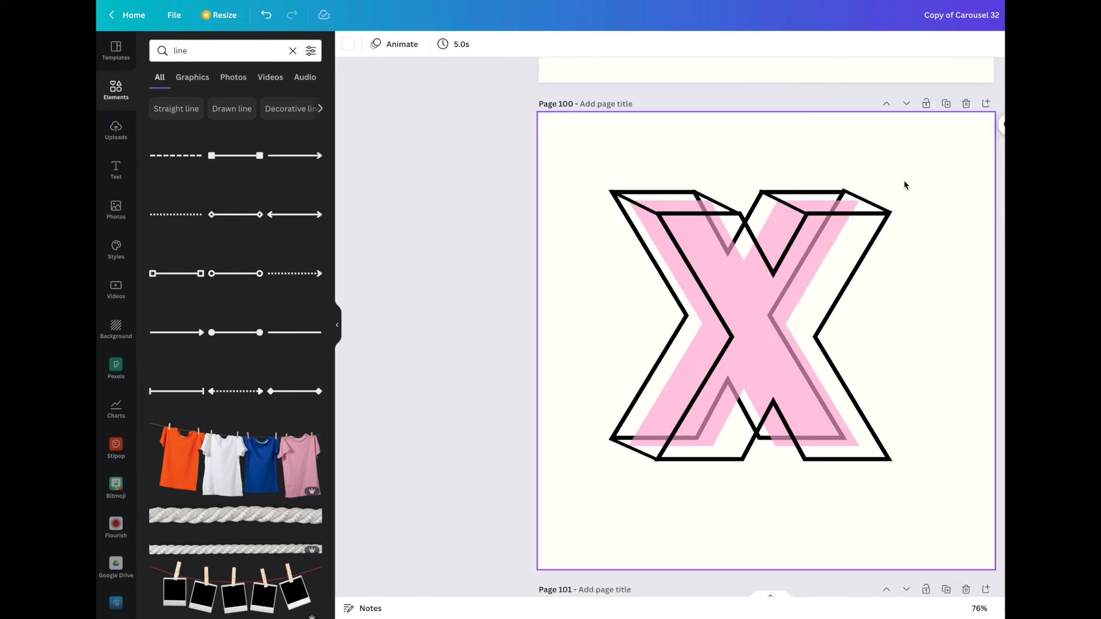
left_click(864, 201)
left_click_drag(865, 201, 865, 203)
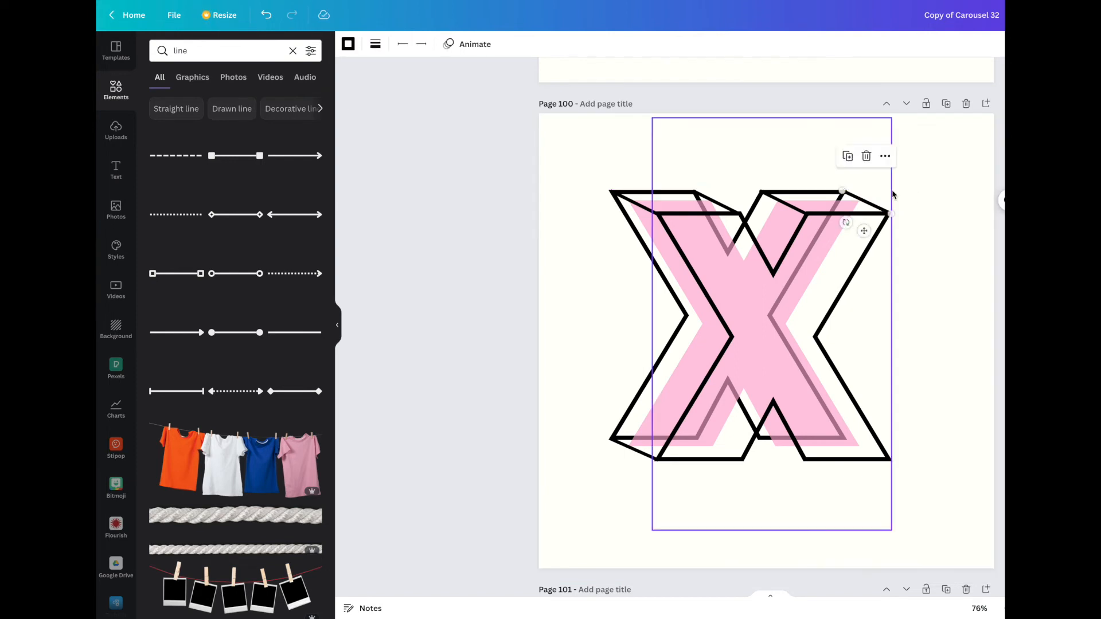
left_click(904, 191)
right_click(865, 201)
left_click(913, 310)
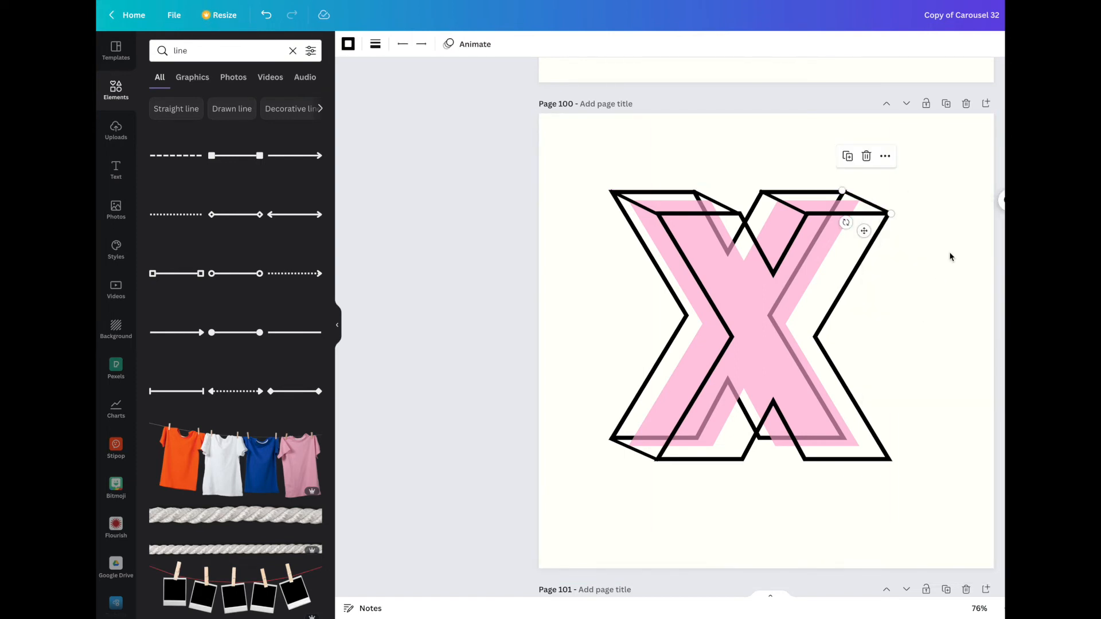
left_click(948, 256)
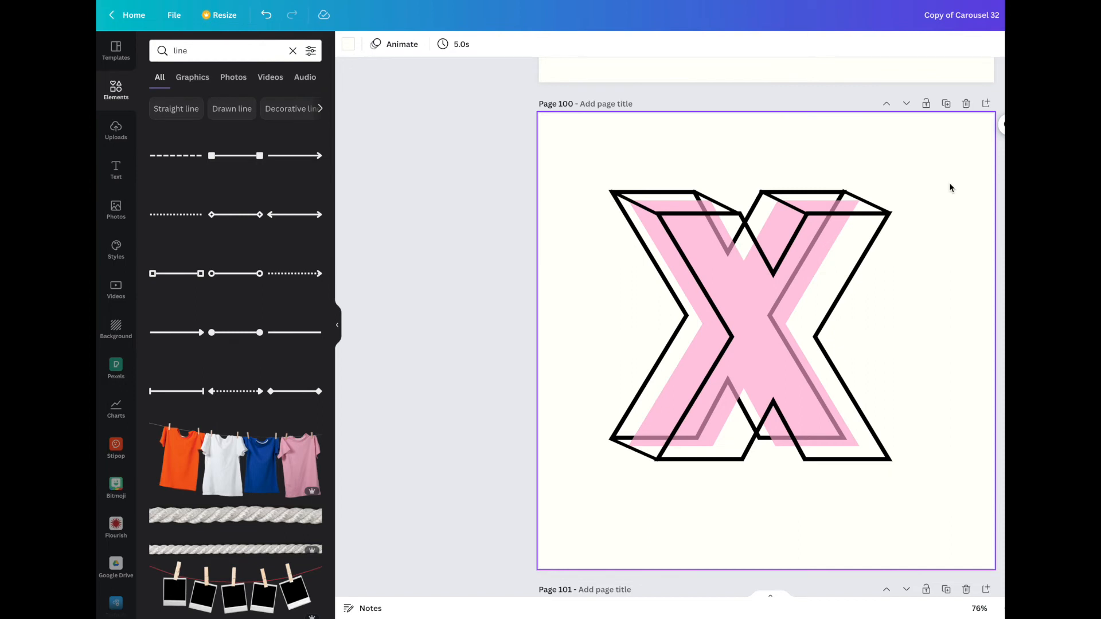
Duplicate the top-left connecting line, place the copy at the X's outer bottom-right corners, and send it behind the pink X.
scroll(940, 200, "down", 1)
left_click(864, 348)
left_click(635, 133)
key("super+d")
left_click_drag(638, 169, 861, 403)
left_click(951, 381)
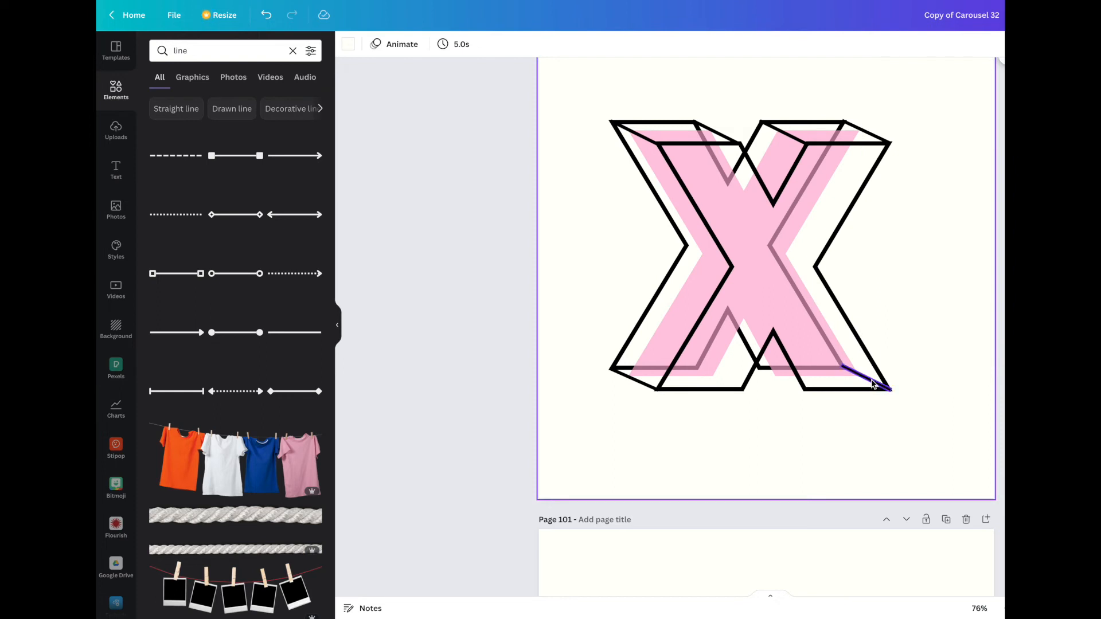
right_click(872, 384)
left_click(916, 491)
left_click(958, 400)
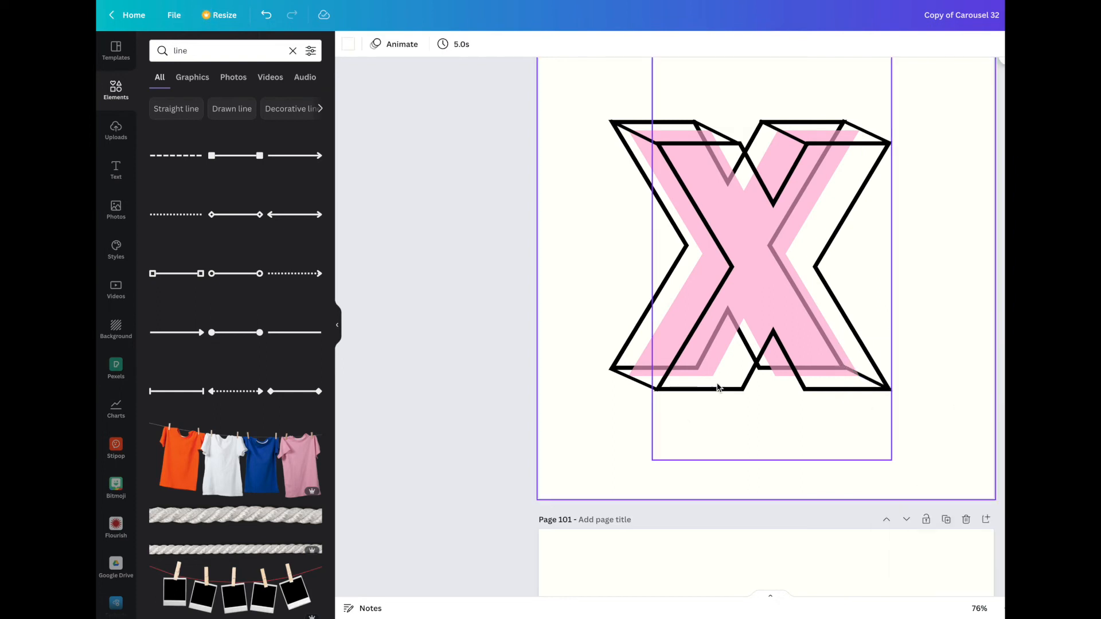
Copy the top-left connecting line to the inner bottom corners of the X's lower-right leg.
left_click(633, 132)
left_click_drag(634, 165, 784, 413)
left_click(785, 413)
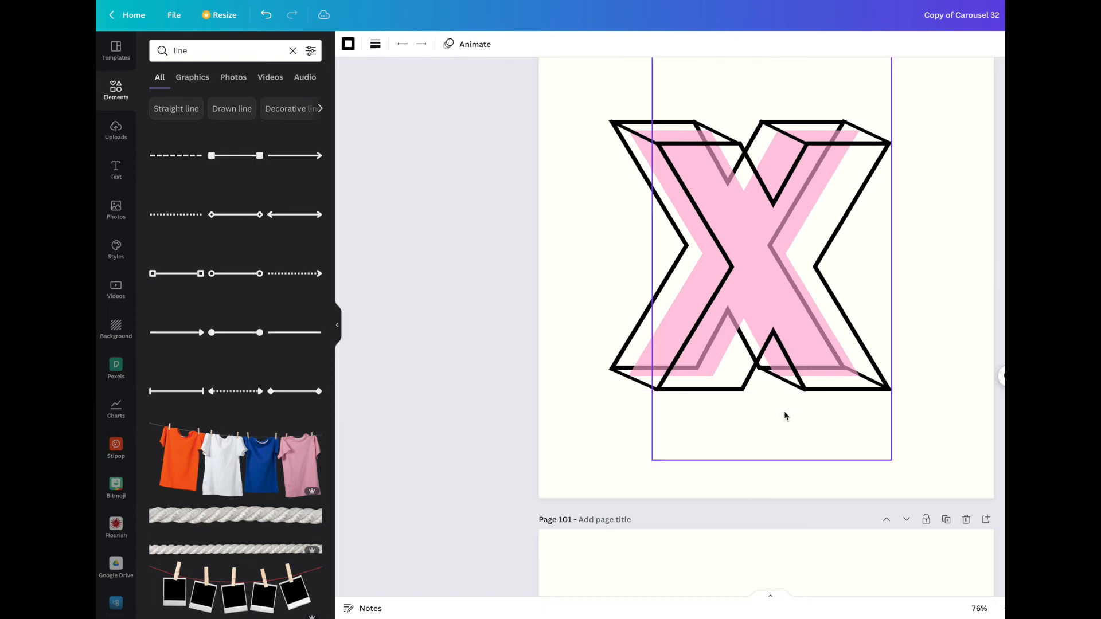
left_click(725, 457)
Paste another connecting line at the inner bottom corners of the X's lower-left leg and send it behind the pink X.
key("super+v")
left_click_drag(637, 166, 716, 404)
left_click(585, 408)
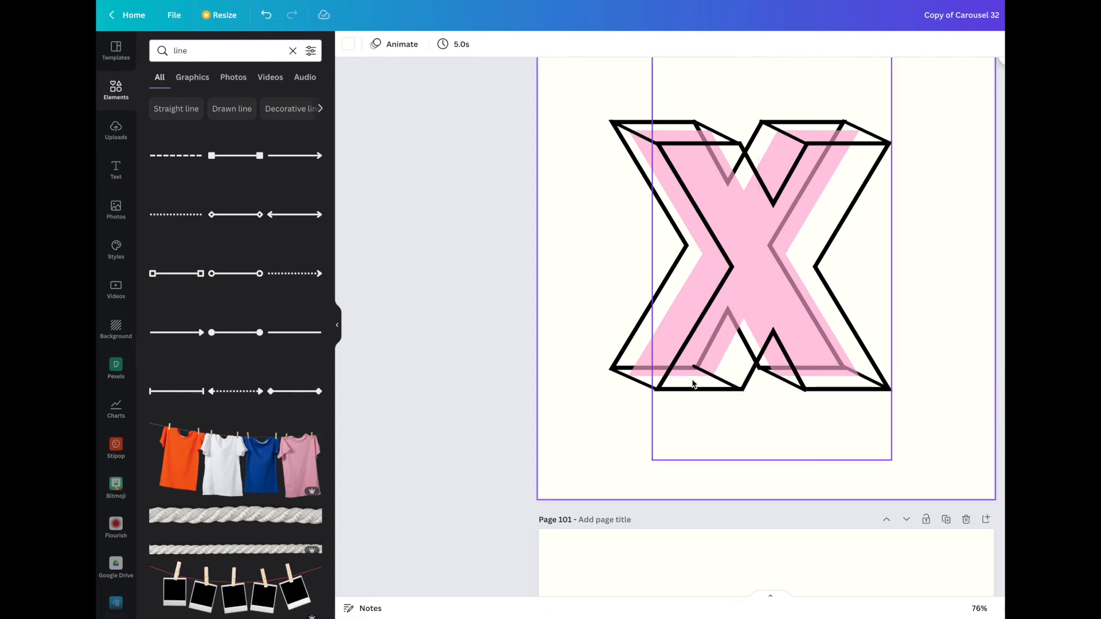
left_click(713, 378)
right_click(717, 384)
left_click(781, 491)
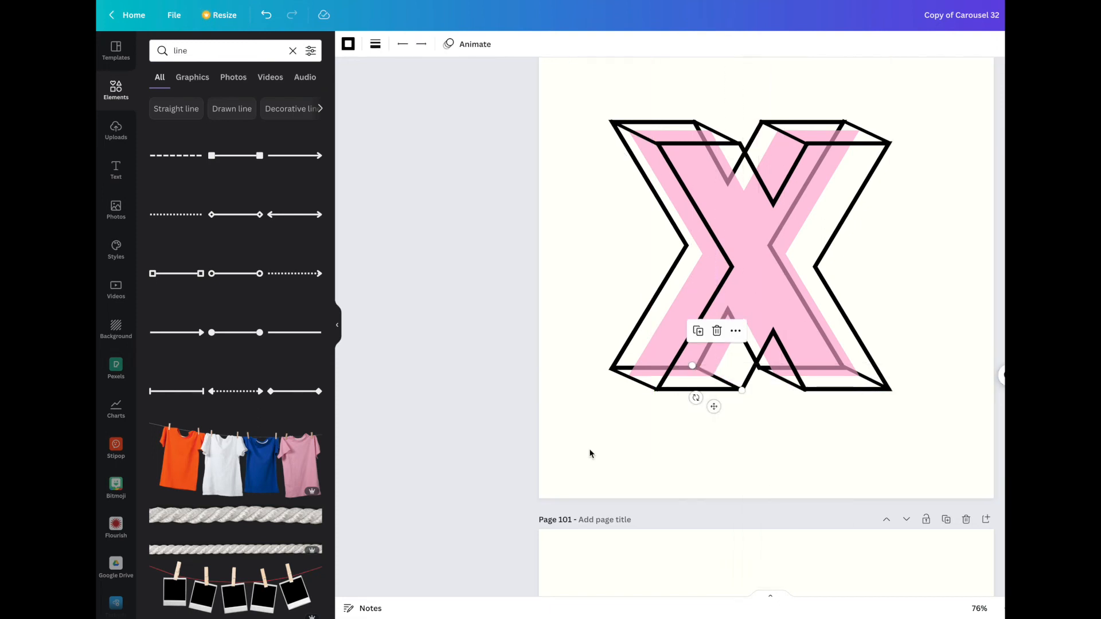
left_click(590, 453)
Make the pink X fully opaque.
left_click(637, 367)
scroll(636, 287, "up", 2)
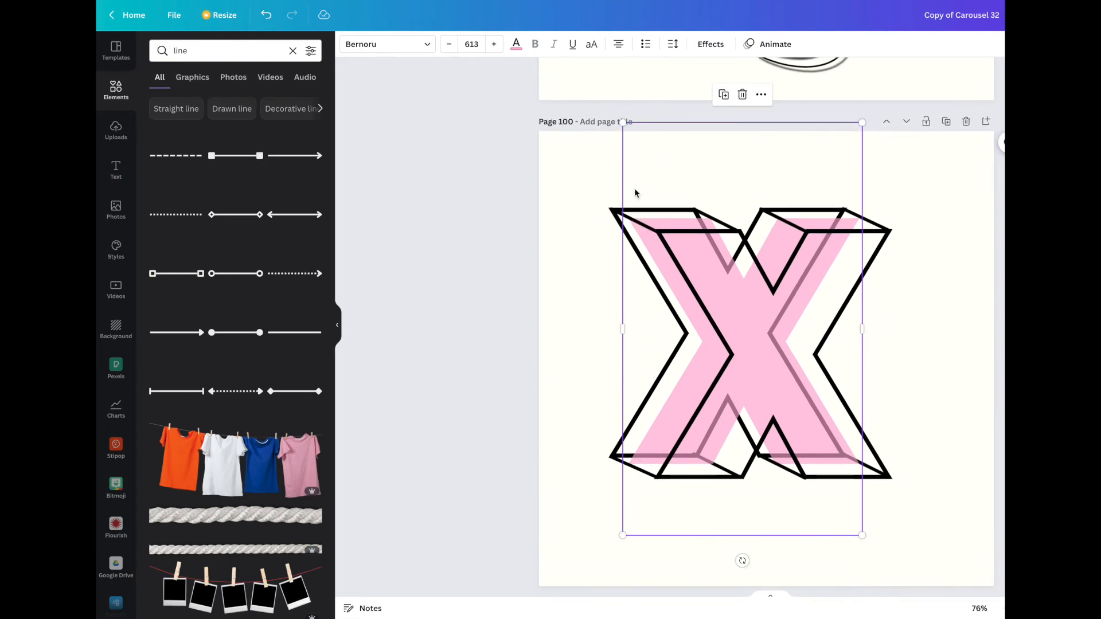
key("0")
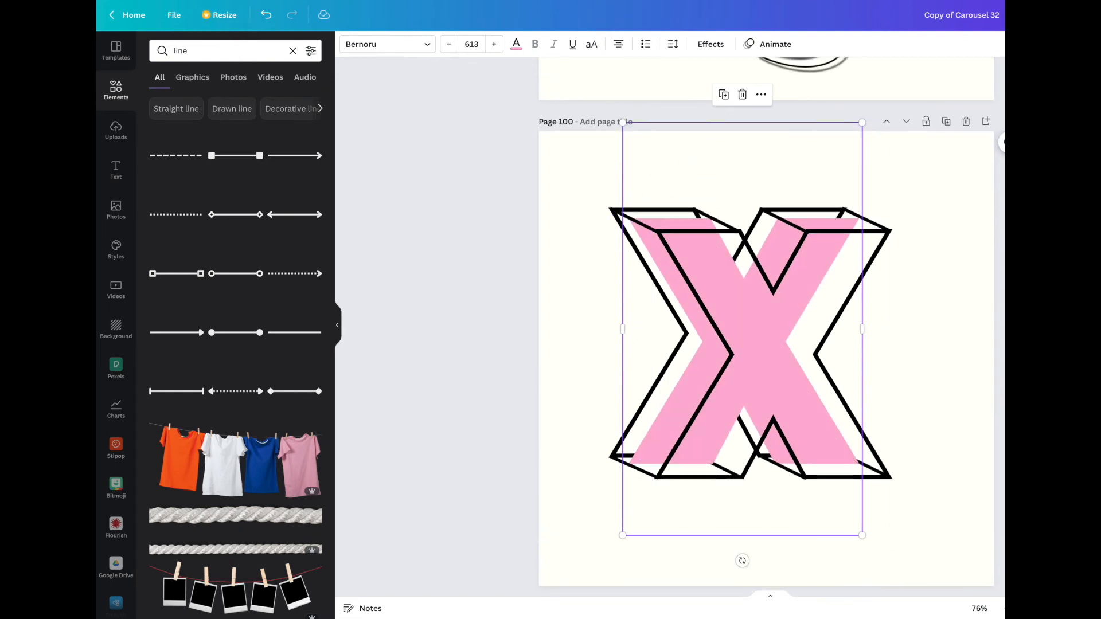
left_click(955, 272)
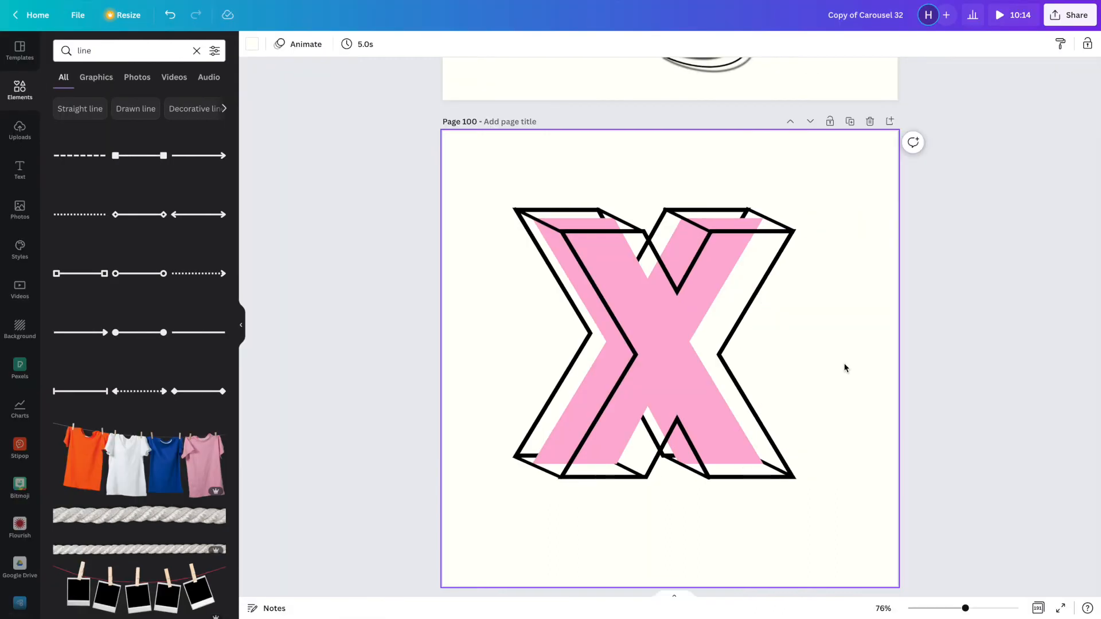
Download only page 100 as a PNG with a transparent background.
left_click(1049, 17)
left_click(940, 280)
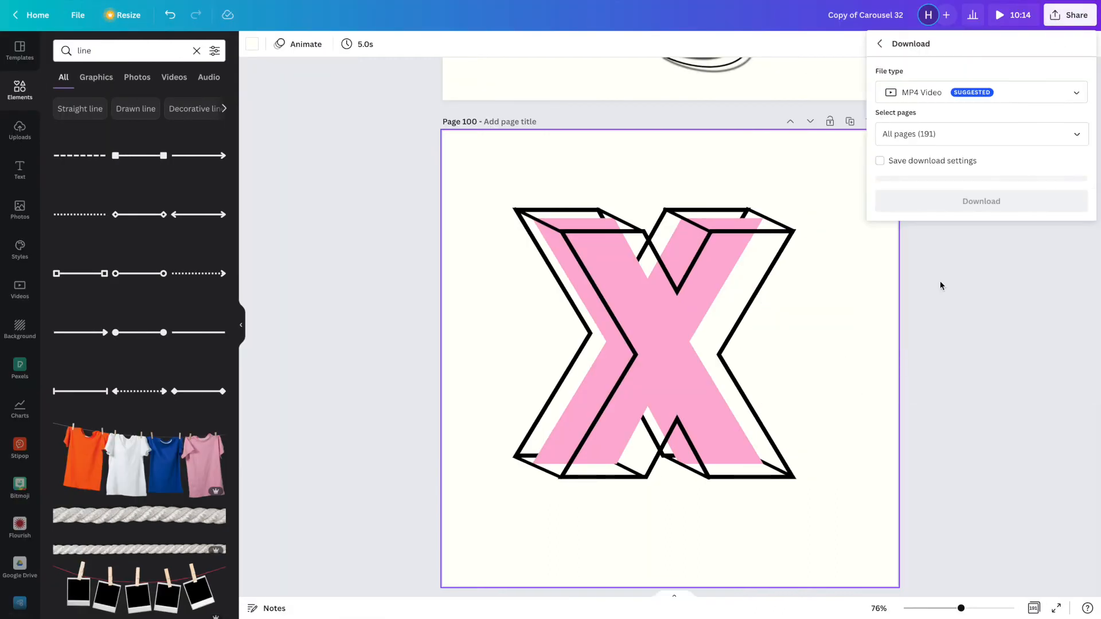
left_click(999, 96)
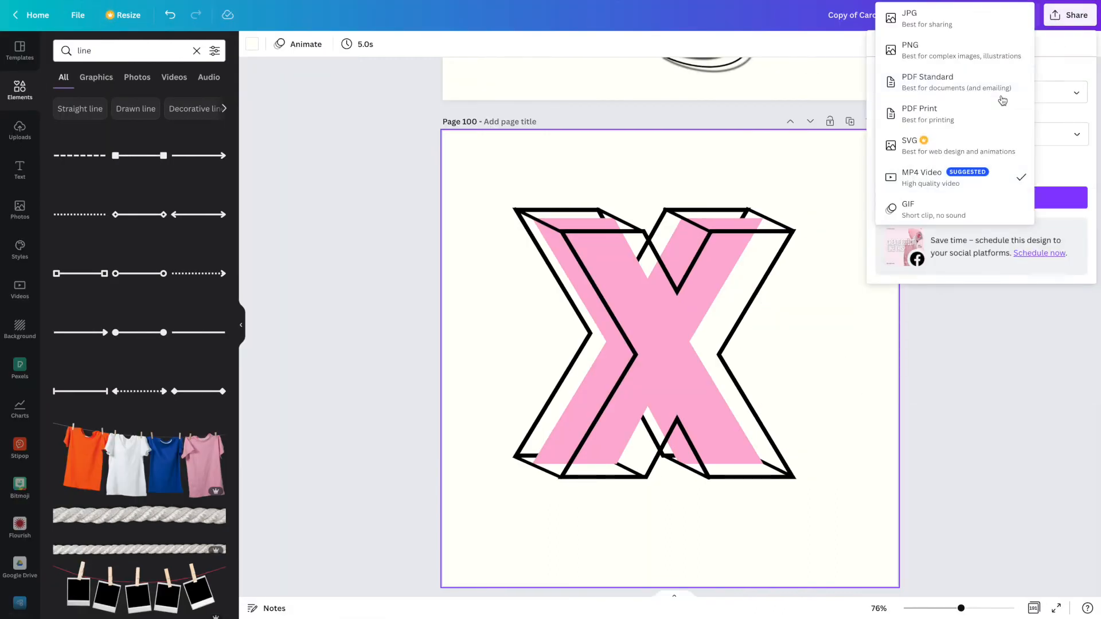
left_click(940, 49)
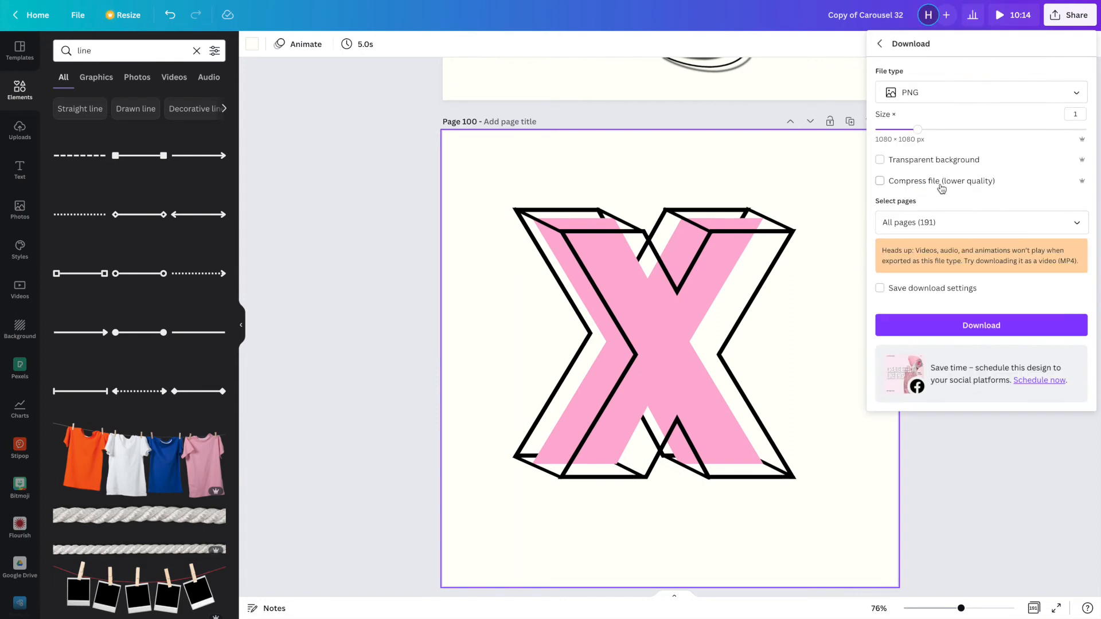
left_click(1075, 223)
left_click(1074, 256)
scroll(1045, 341, "down", 15)
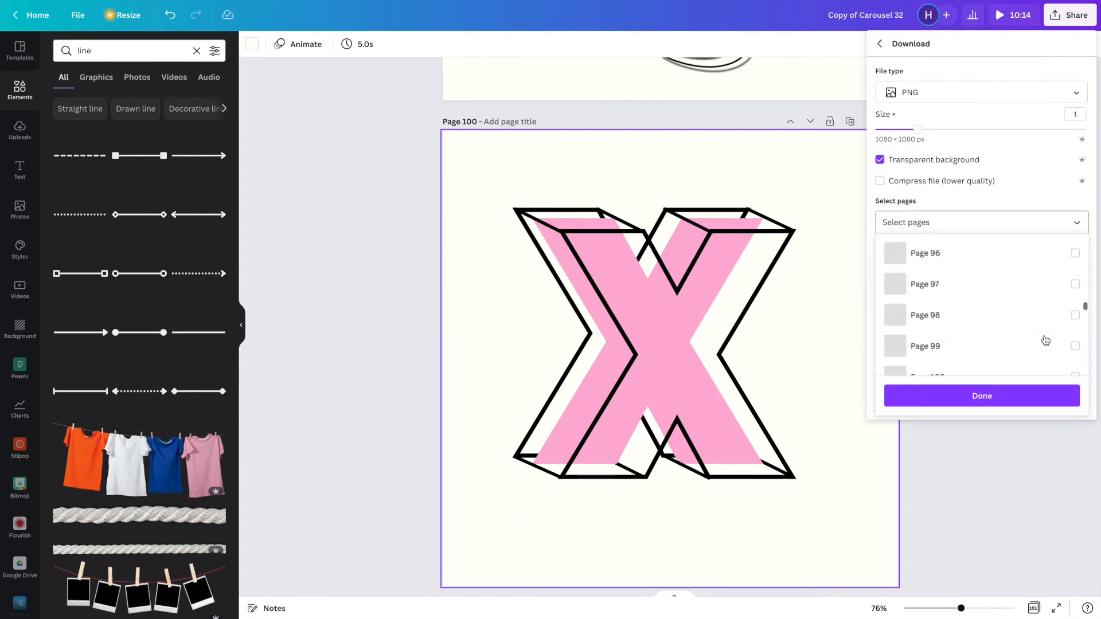
scroll(1042, 341, "down", 20)
left_click(1032, 303)
left_click(1009, 395)
left_click(981, 325)
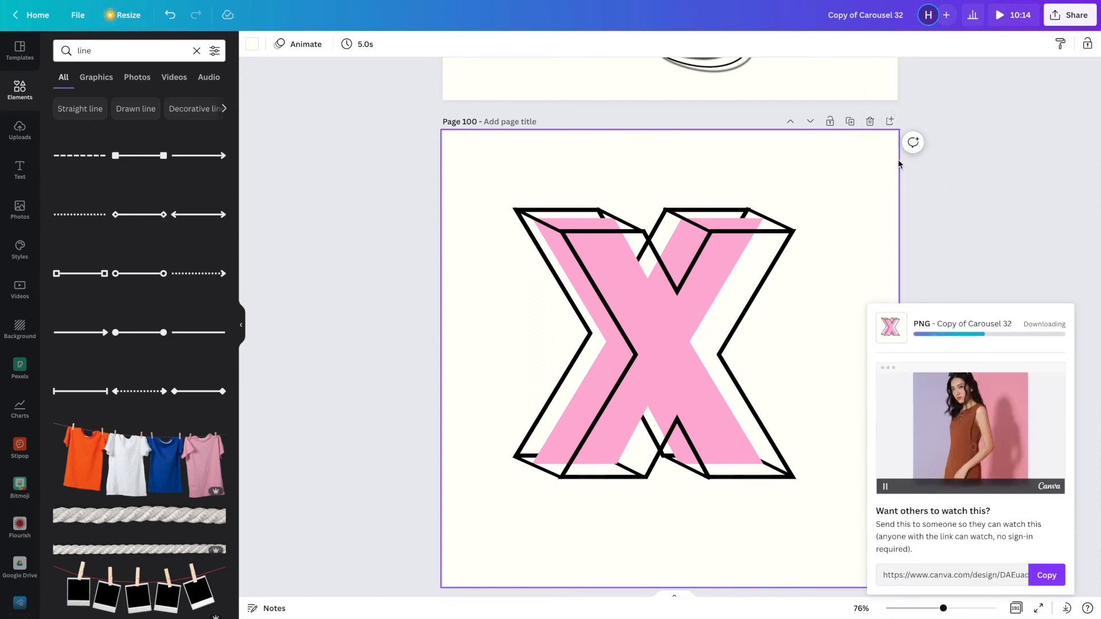
Add a blank page, upload the downloaded X PNG, and place it on that page.
left_click(871, 135)
left_click_drag(73, 602, 101, 221)
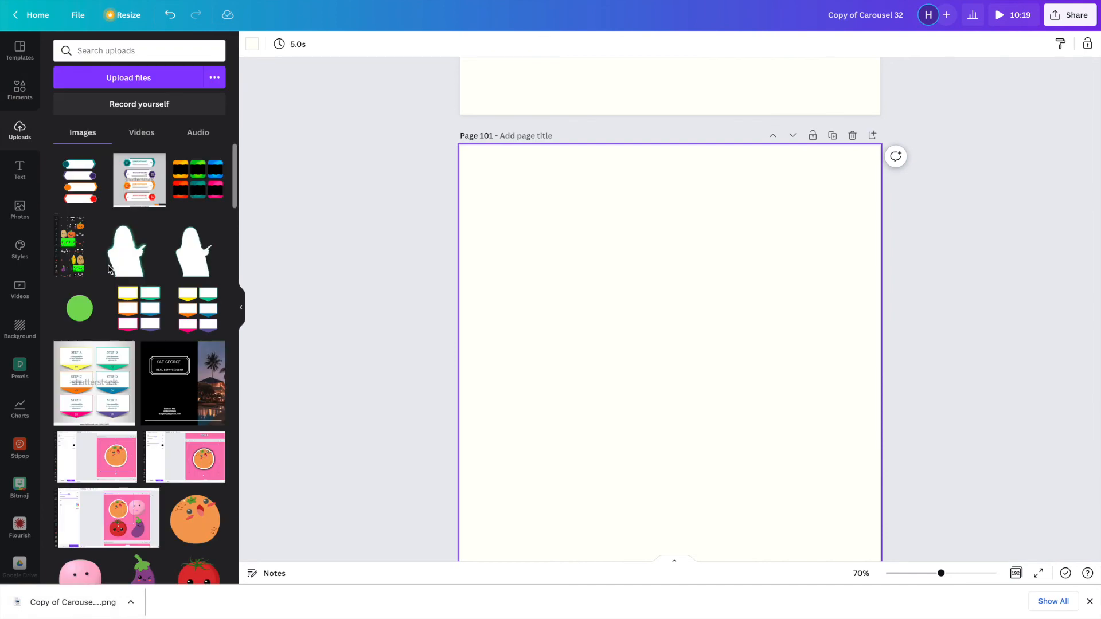
left_click(32, 105)
Crop the X image on all four sides close to the letter, to about 475 × 482.
left_click_drag(669, 494, 670, 441)
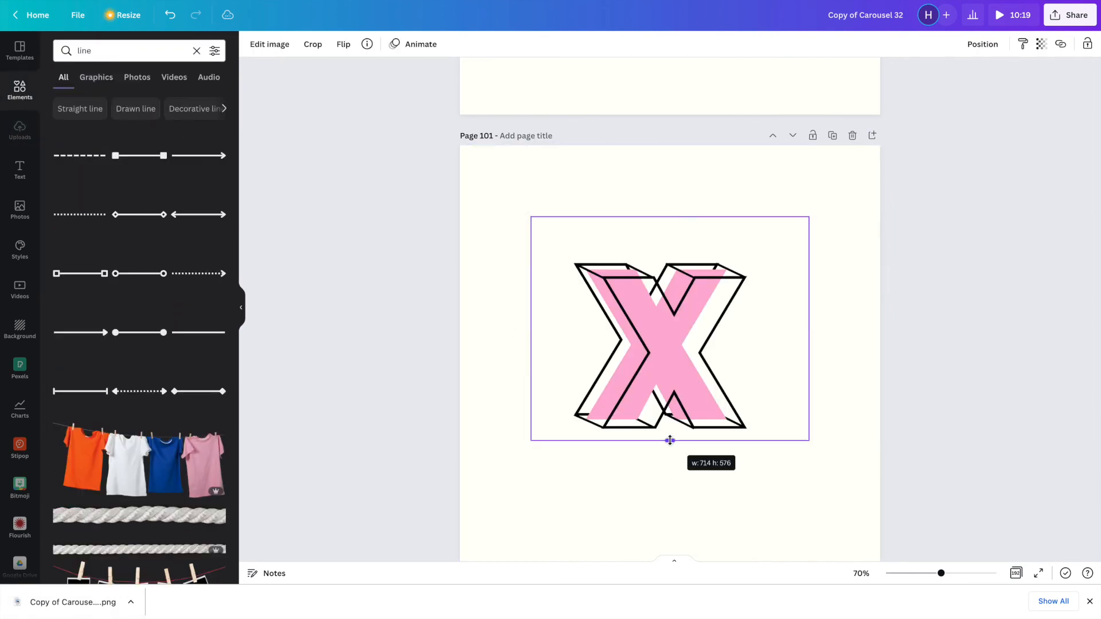
left_click_drag(670, 216, 669, 253)
left_click_drag(797, 346, 751, 346)
left_click_drag(531, 346, 569, 351)
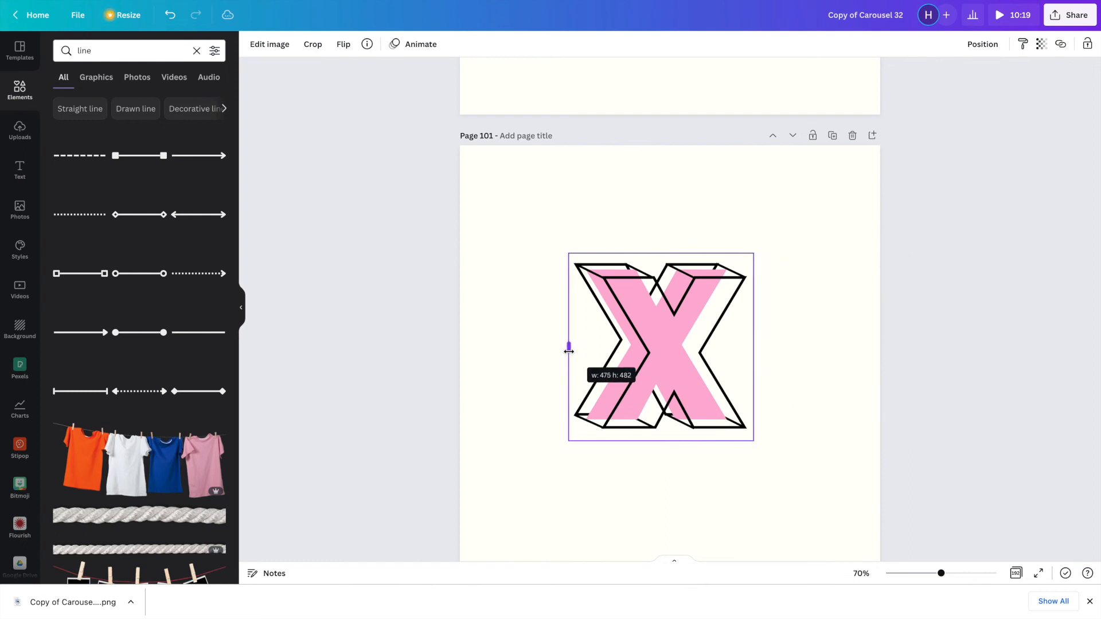
Enlarge the cropped X image, rotate it clockwise by about 11°, and center it on page 101.
left_click_drag(568, 251, 512, 199)
left_click_drag(754, 440, 821, 480)
left_click_drag(658, 516, 629, 509)
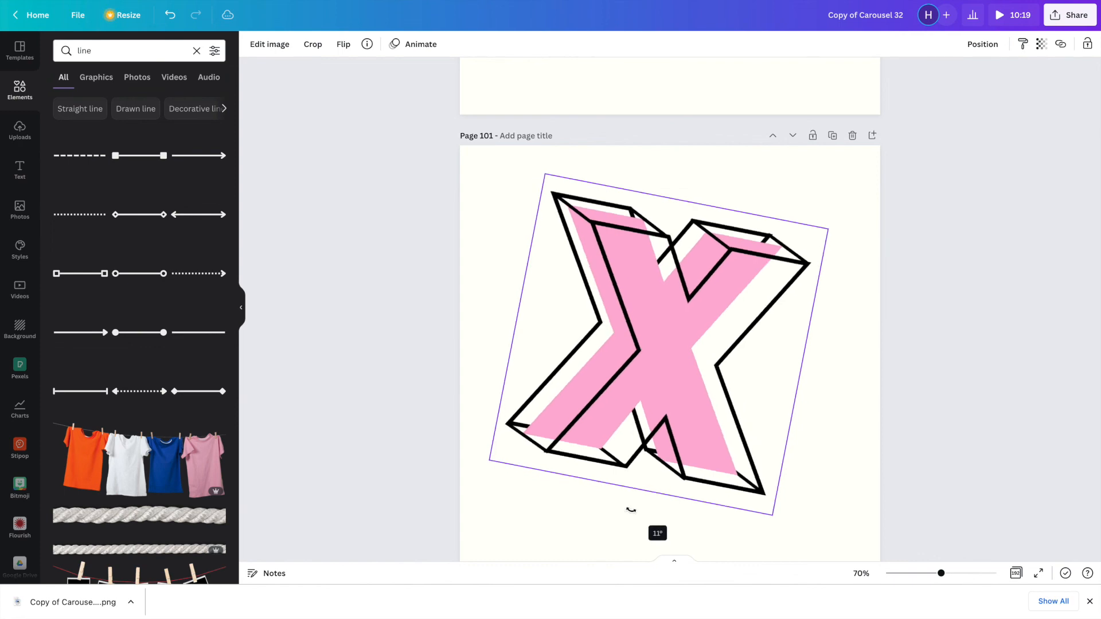
scroll(600, 521, "down", 1)
left_click_drag(670, 337, 668, 337)
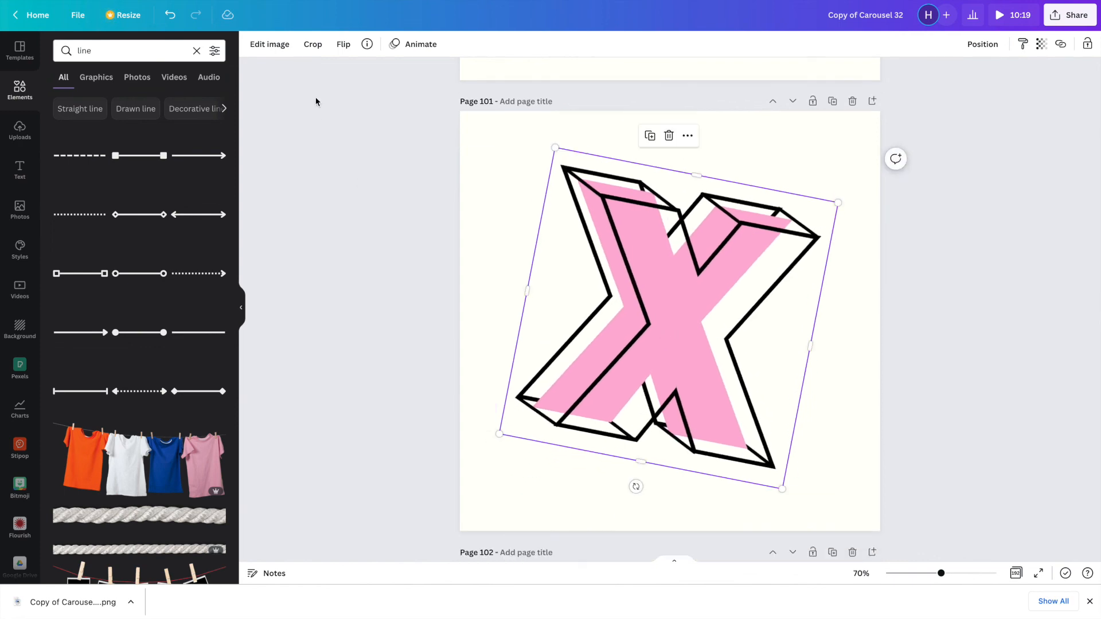
Apply a Drop shadow to the X image with a blur of 3 and an offset of 1.
left_click(270, 45)
left_click(74, 139)
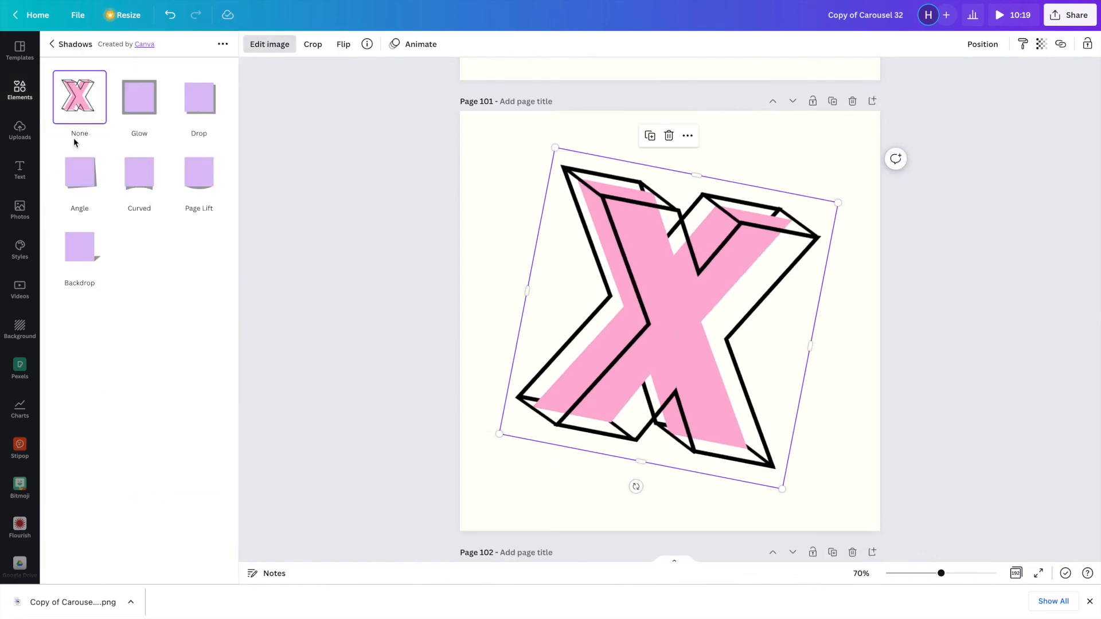
left_click(199, 98)
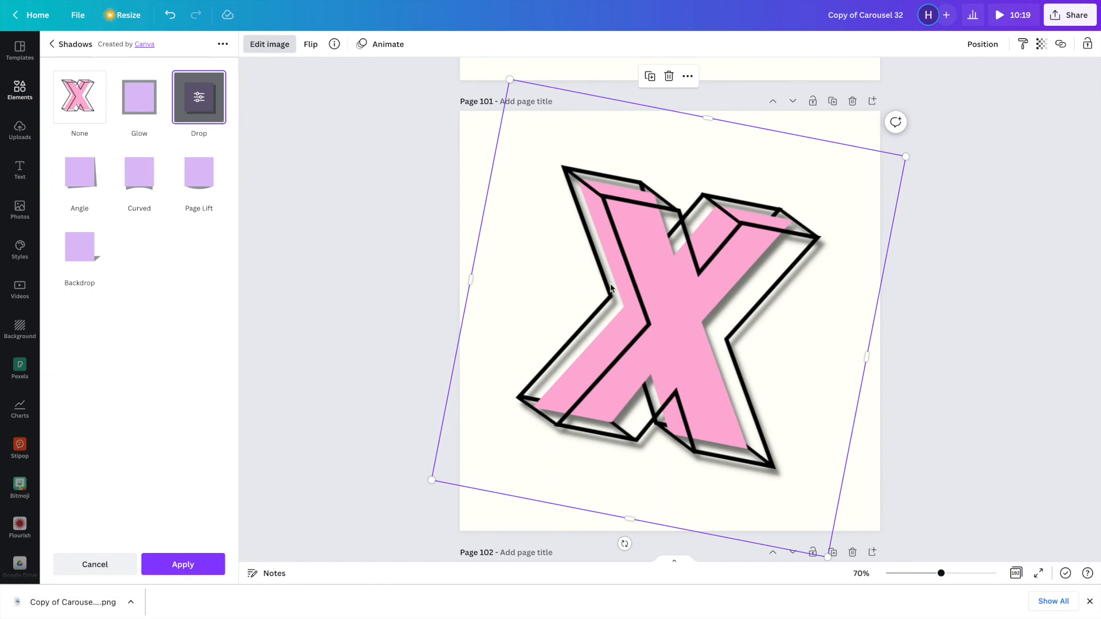
left_click(199, 99)
mouse_move(96, 230)
left_mouse_down()
mouse_move(60, 230)
mouse_move(81, 232)
left_mouse_up()
left_click_drag(96, 126, 86, 126)
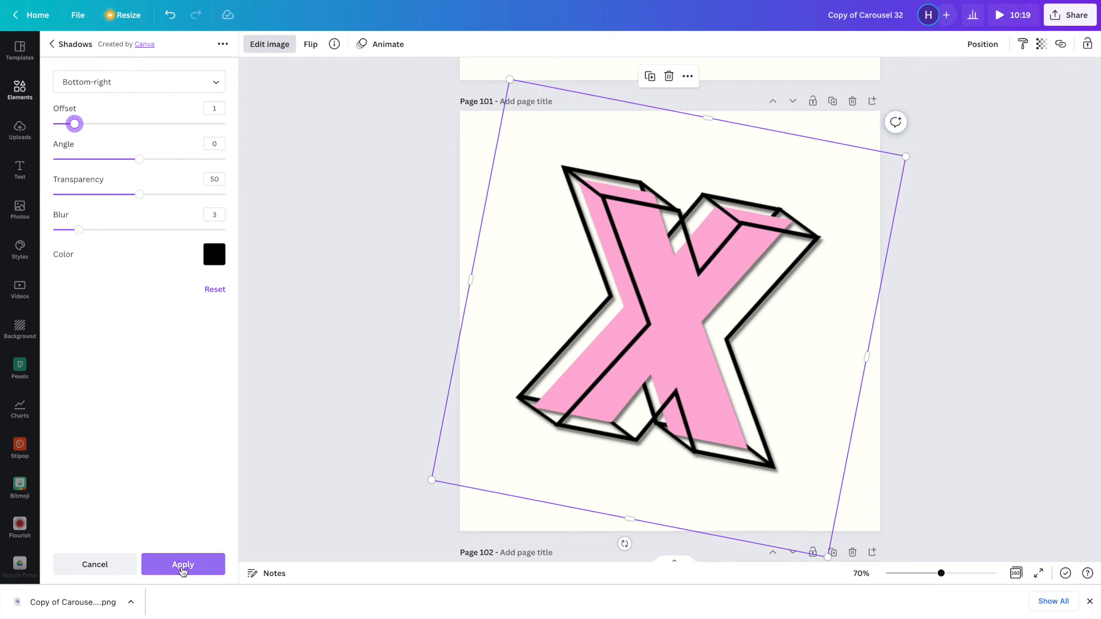
left_click(183, 564)
Duplicate page 101 with the shadowed X.
left_click(521, 223)
left_click(641, 252)
left_click(831, 102)
Select the X image on page 102 and browse the full set of Duotone effects for it.
left_click(675, 259)
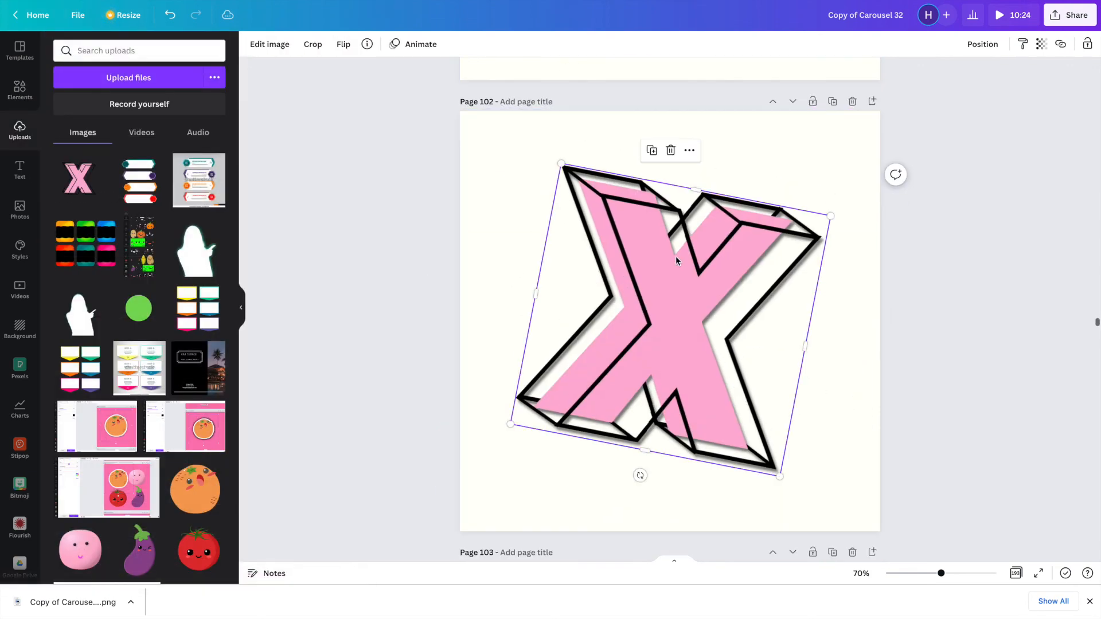
left_click(269, 44)
scroll(148, 318, "down", 6)
scroll(148, 318, "down", 6)
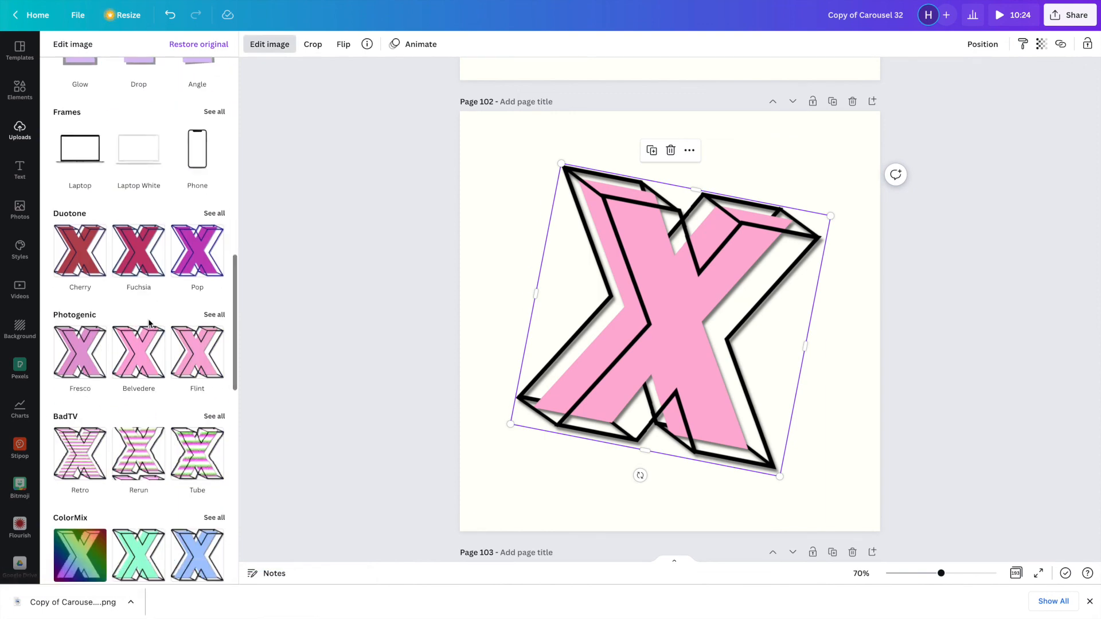
scroll(148, 318, "up", 1)
left_click(213, 227)
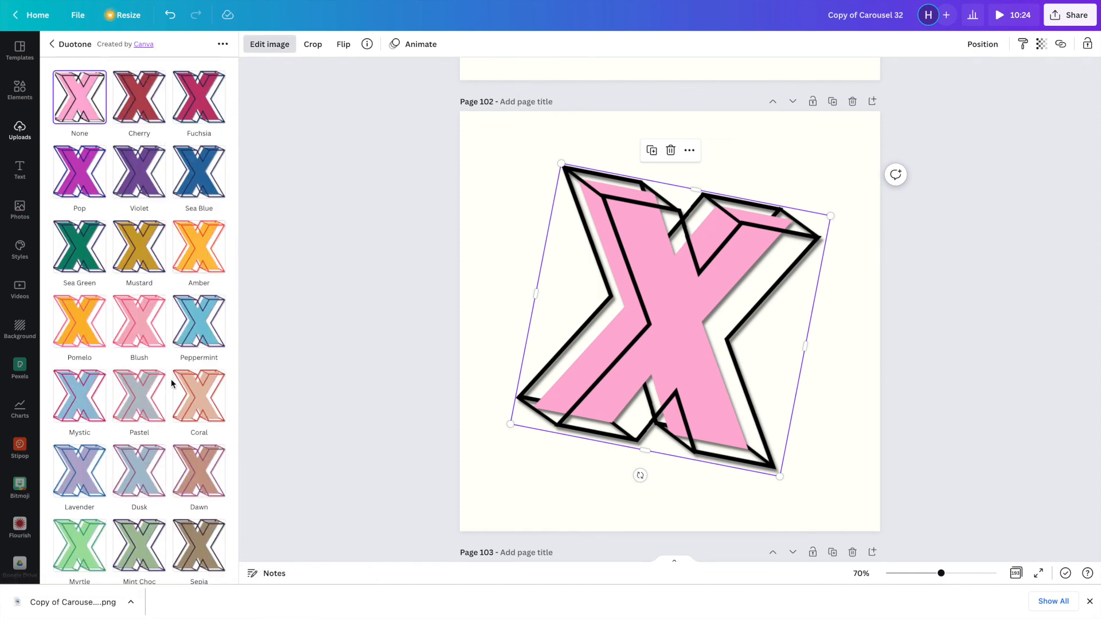
scroll(172, 385, "down", 2)
scroll(172, 385, "up", 2)
Preview the Amber and Peppermint duotones on the X image and choose Myrtle.
left_click(198, 248)
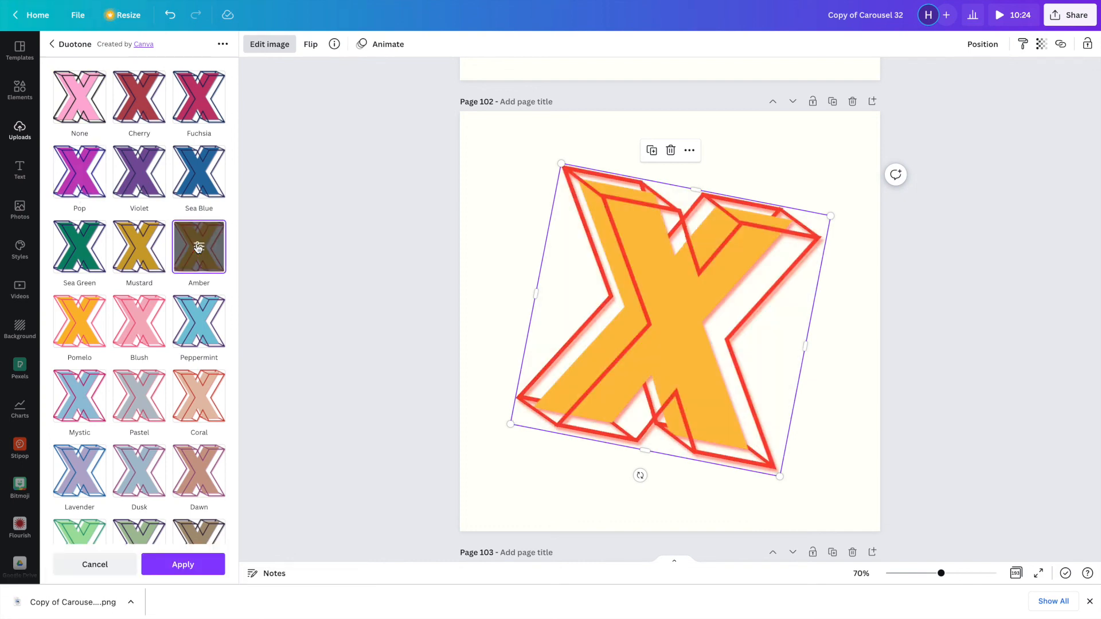
left_click(197, 324)
scroll(197, 324, "down", 2)
left_click(125, 449)
left_click(81, 440)
Change the duotone's highlights color to light purple.
left_click(80, 440)
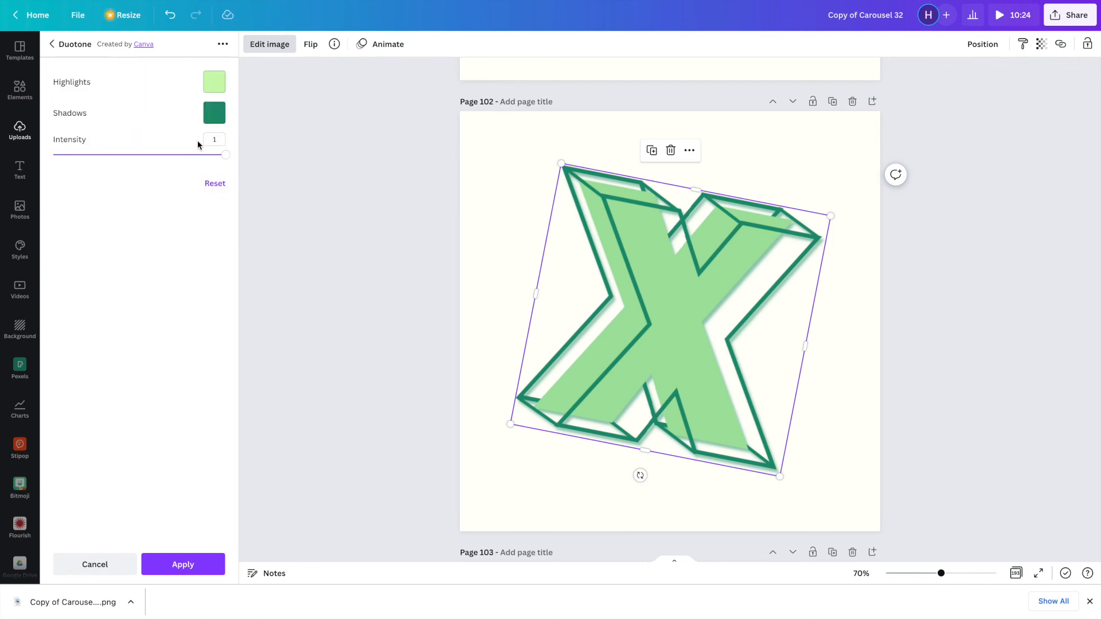
left_click(221, 85)
scroll(270, 229, "down", 6)
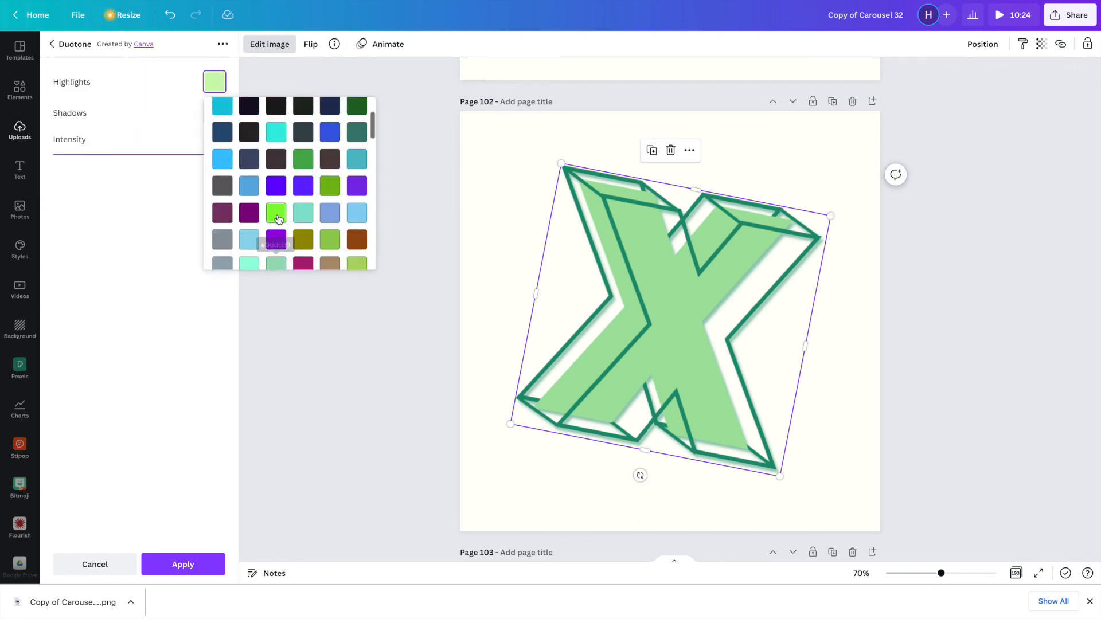
scroll(242, 240, "down", 2)
left_click(222, 210)
scroll(667, 267, "up", 7)
scroll(666, 268, "down", 6)
Set the duotone's shadows color to black and apply the effect to the X image.
left_click(215, 113)
left_click(249, 162)
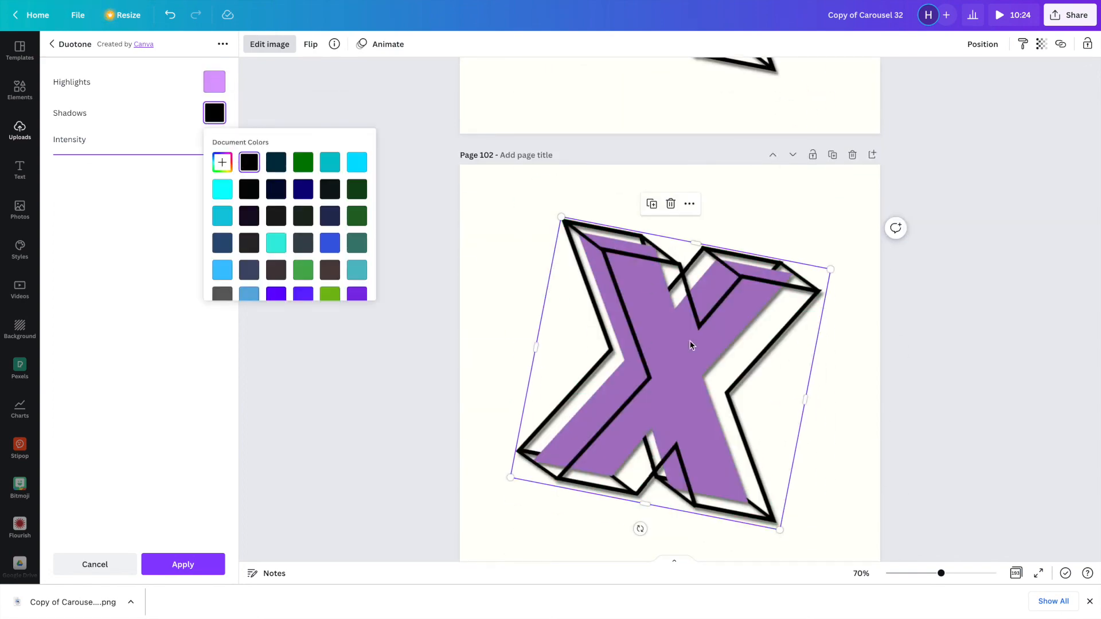
left_click(187, 559)
scroll(813, 293, "up", 7)
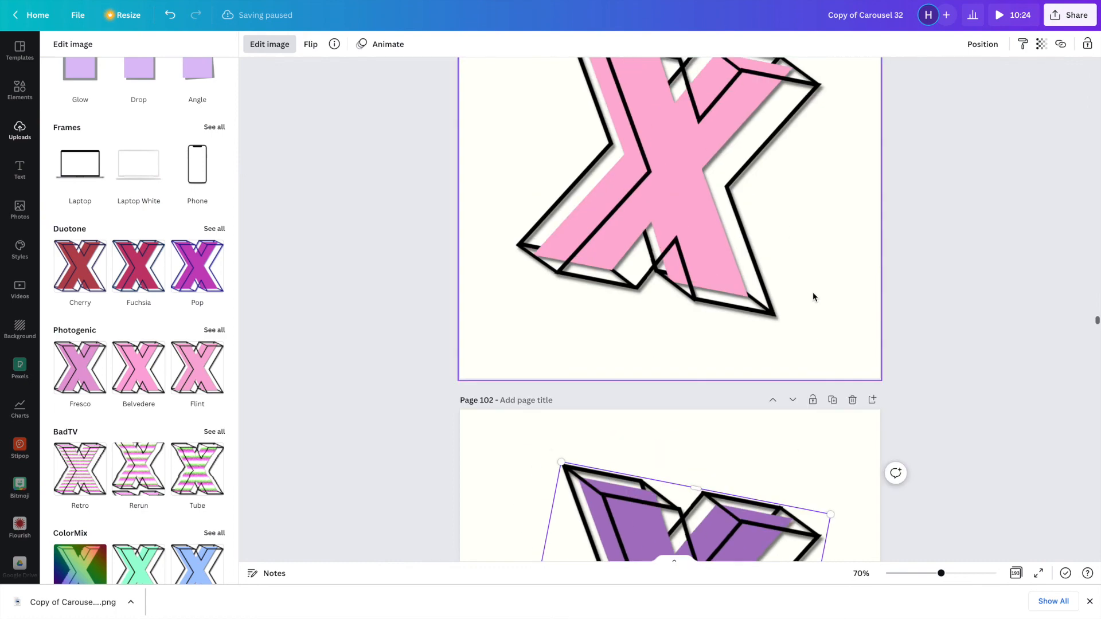
scroll(812, 293, "down", 7)
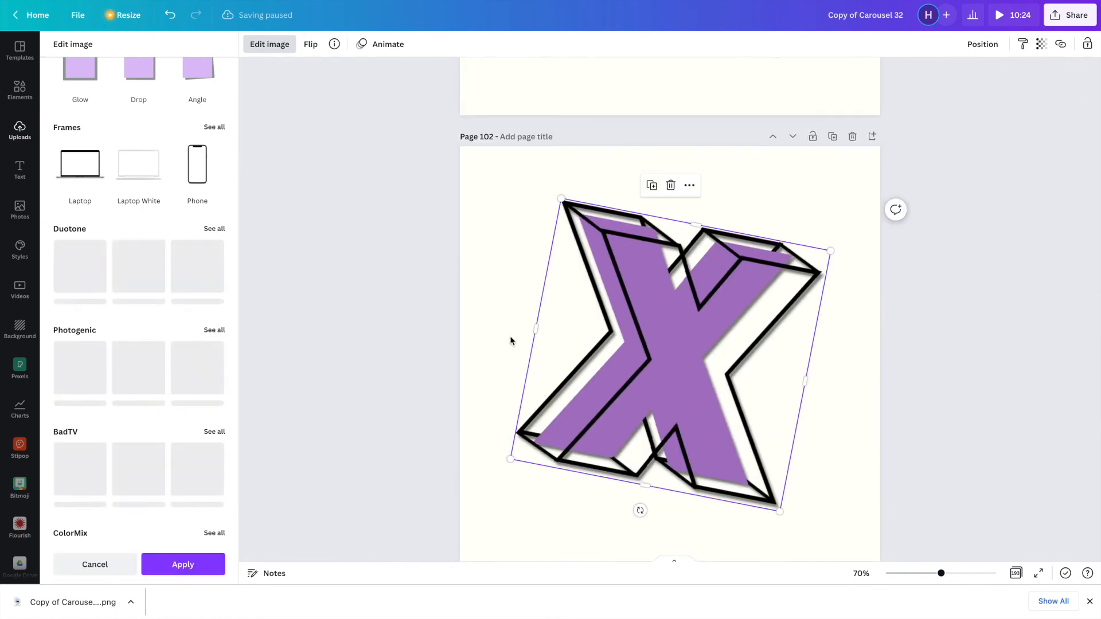
scroll(649, 300, "up", 5)
scroll(648, 300, "up", 2)
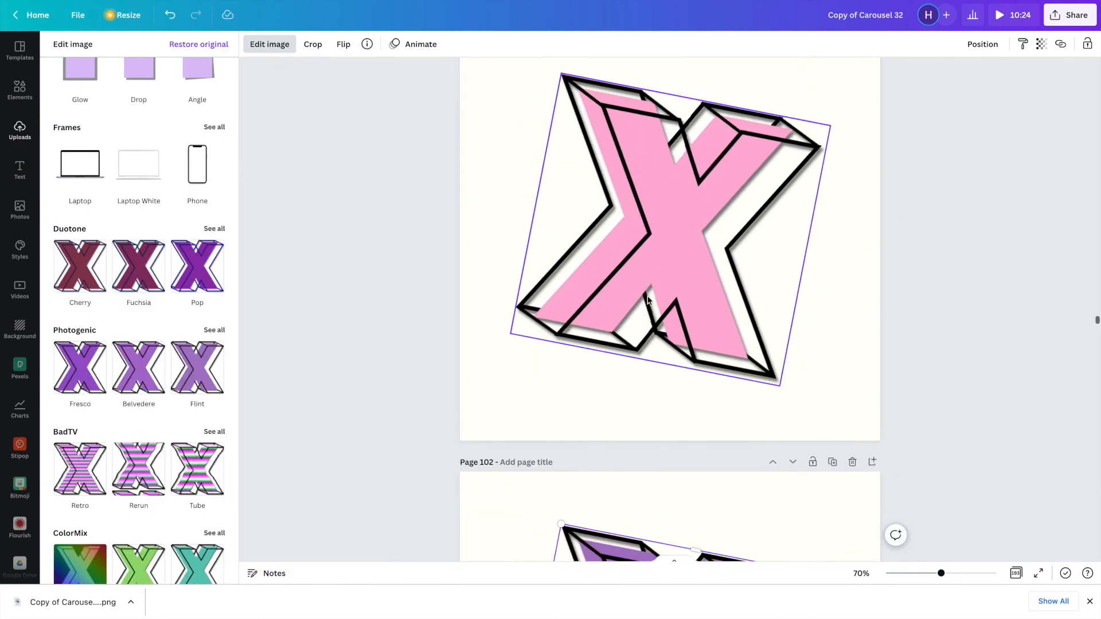